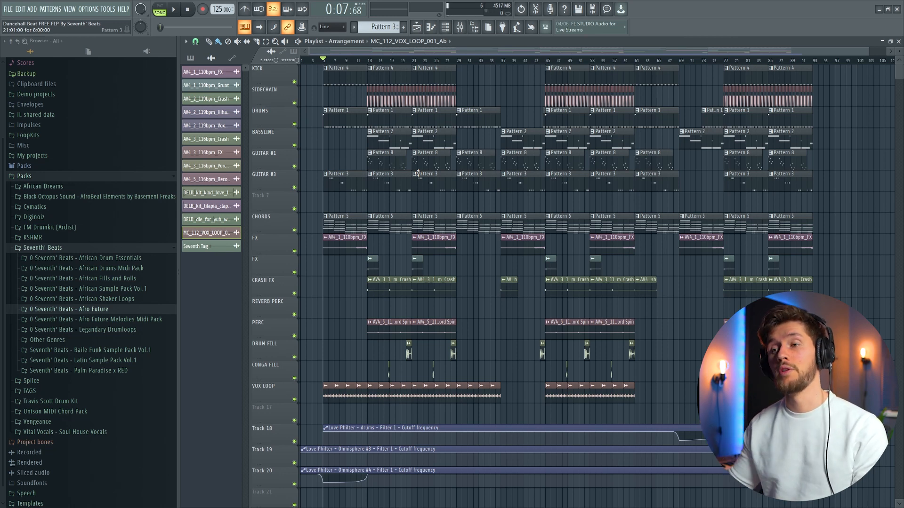
- Play through the dancehall arrangement in the playlist, then stop playback
key(space)
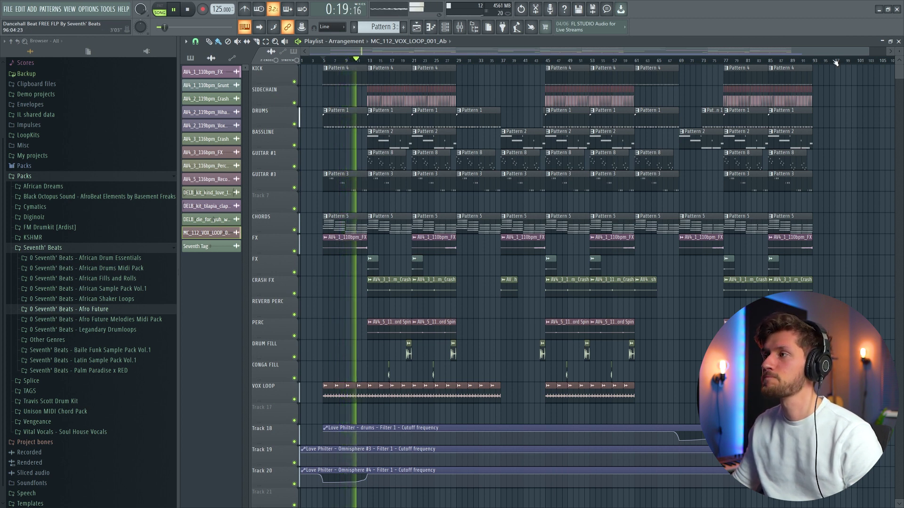
drag(866, 51, 599, 56)
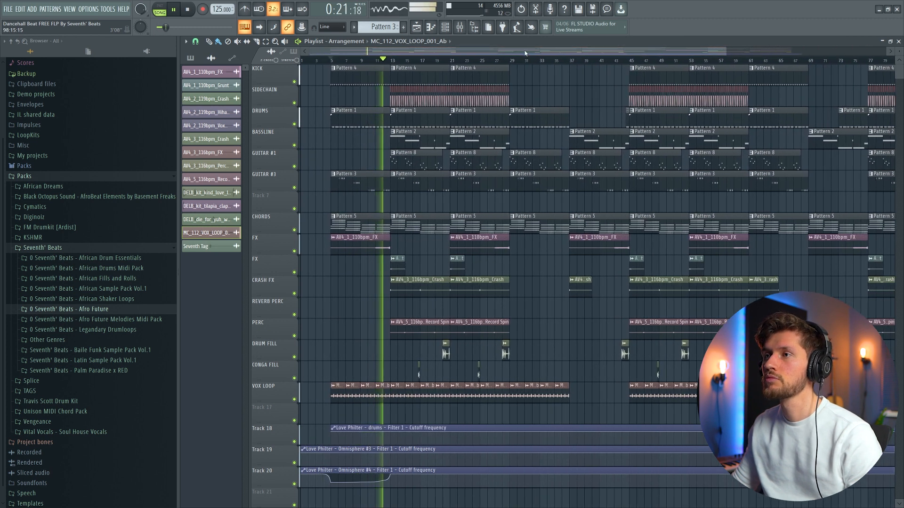
drag(525, 53, 533, 46)
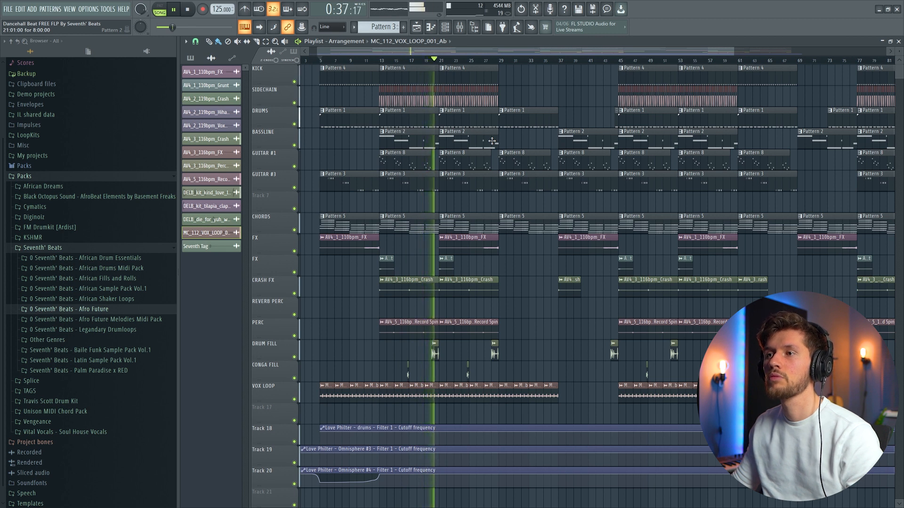
key(space)
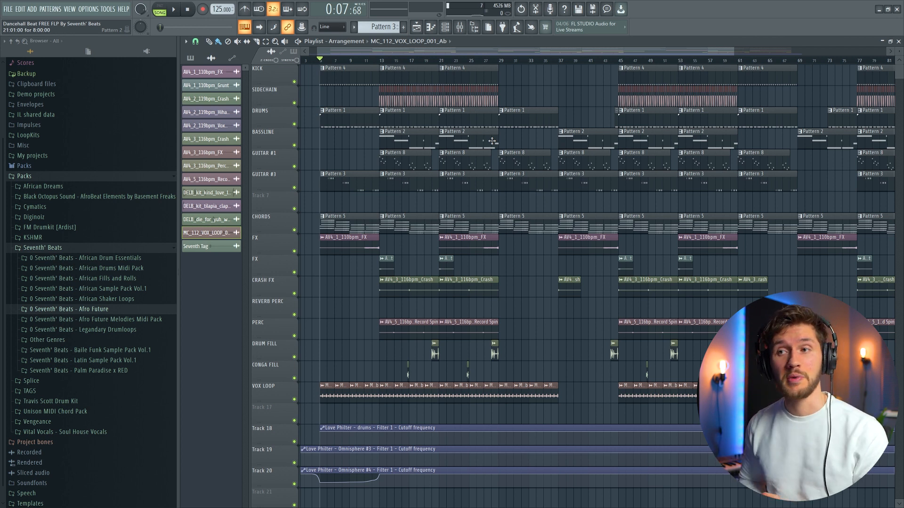
- Audition the Marimba and Guitar Plucks chord patterns in the piano roll during playback
double_click(343, 214)
drag(440, 61, 460, 71)
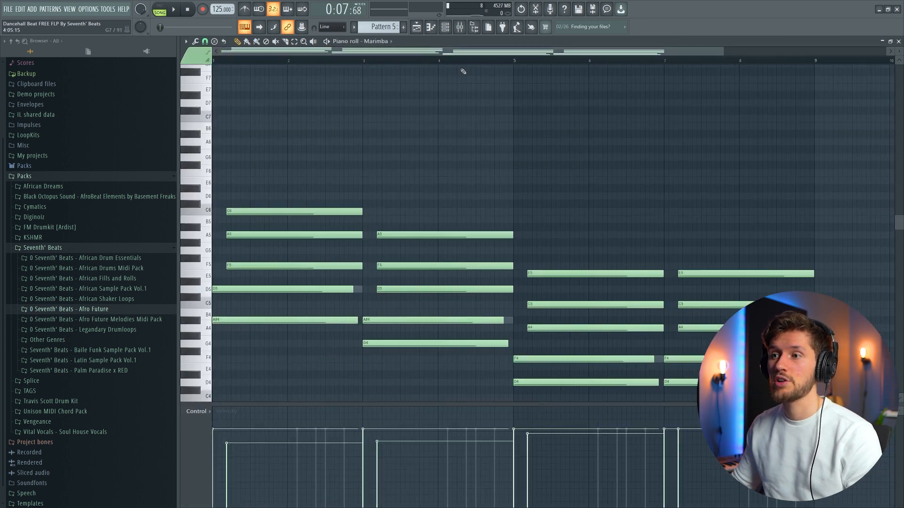
key(space)
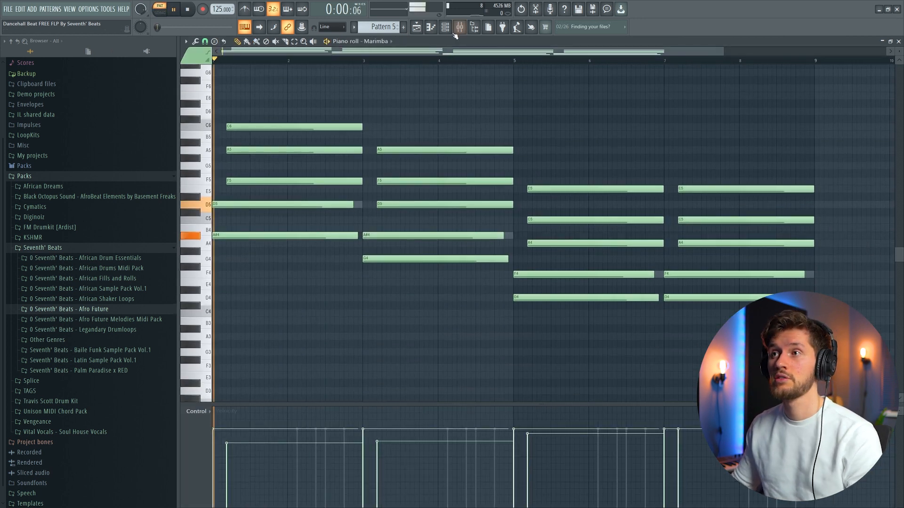
key(F6)
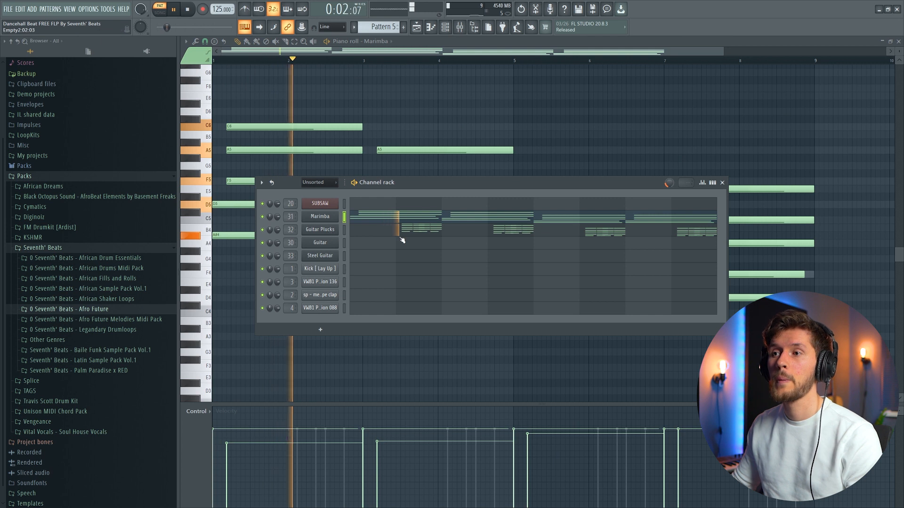
click(414, 229)
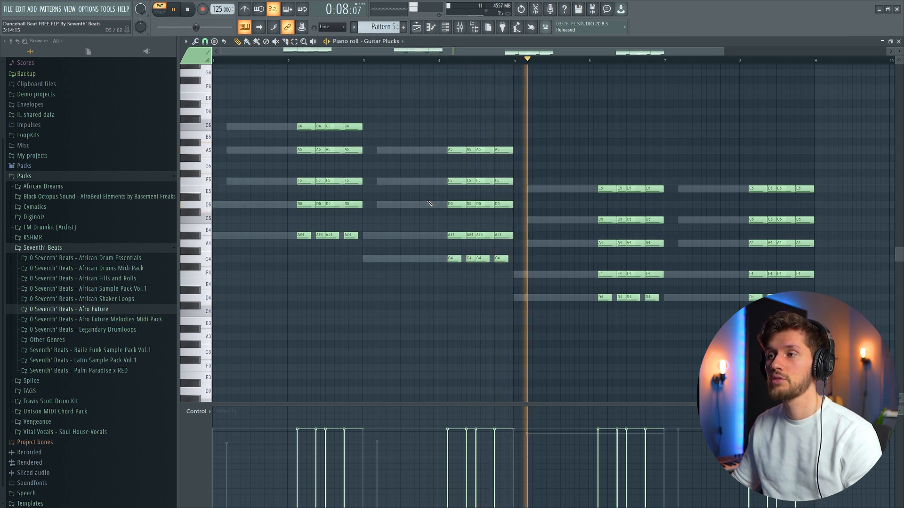
click(444, 27)
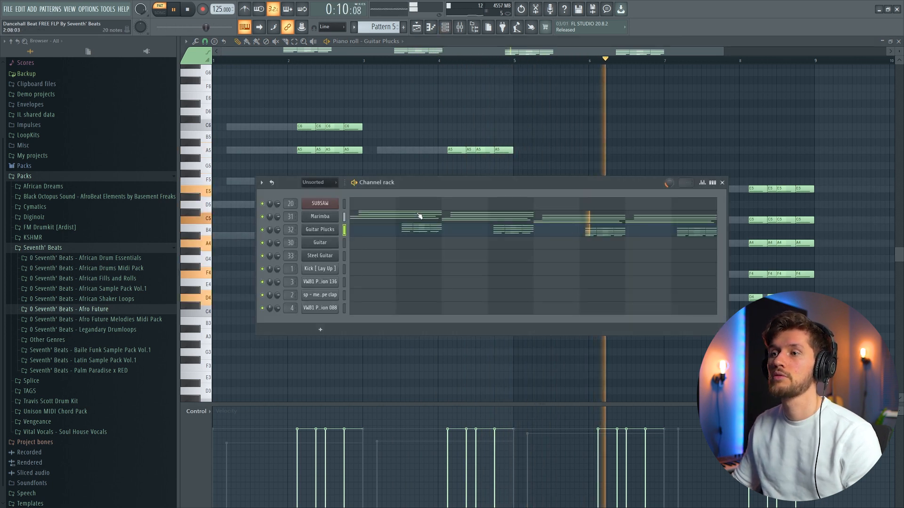
click(461, 213)
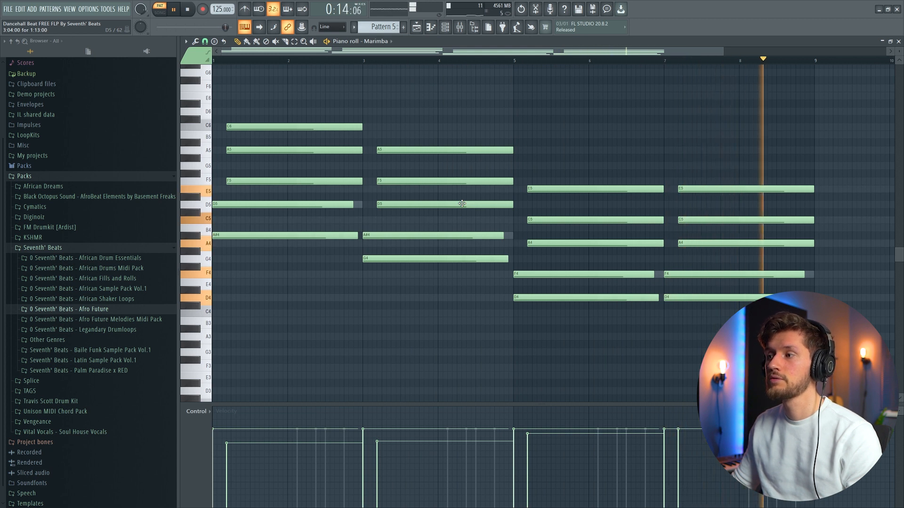
key(space)
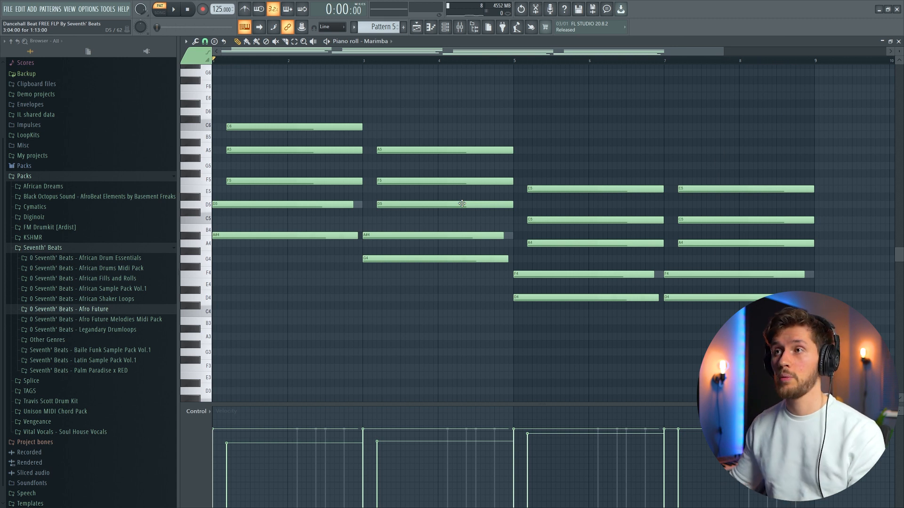
- Check the Marimba (Electric M'Bira Clean) and Guitar Plucks (Hohner Guitaret Muted) Omnisphere patches, then return to the playlist
click(445, 26)
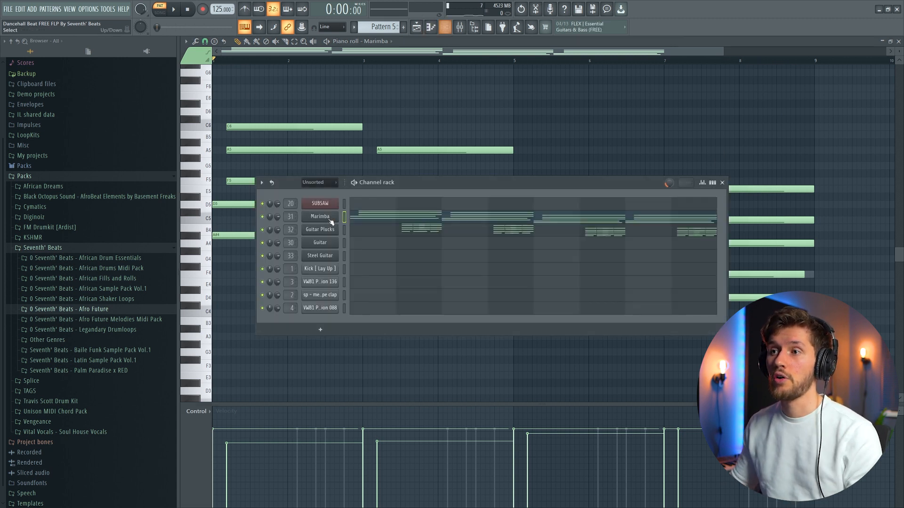
click(329, 218)
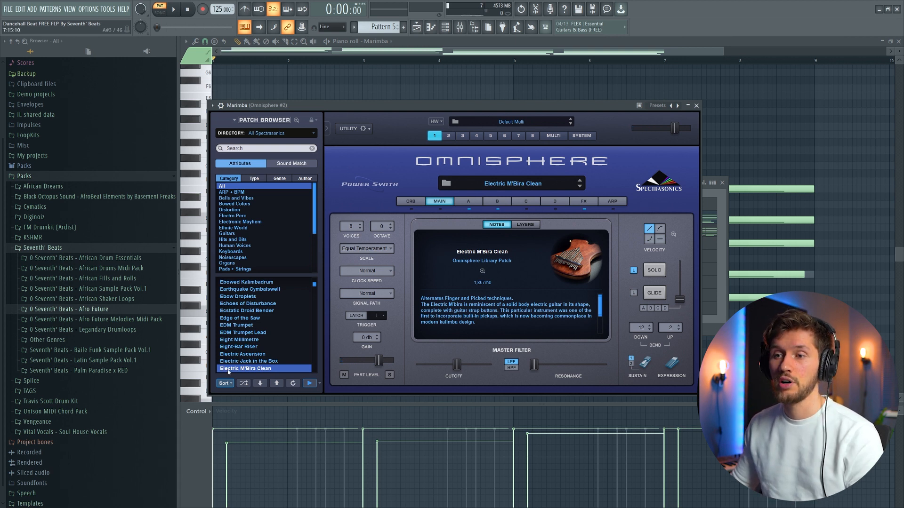
key(F6)
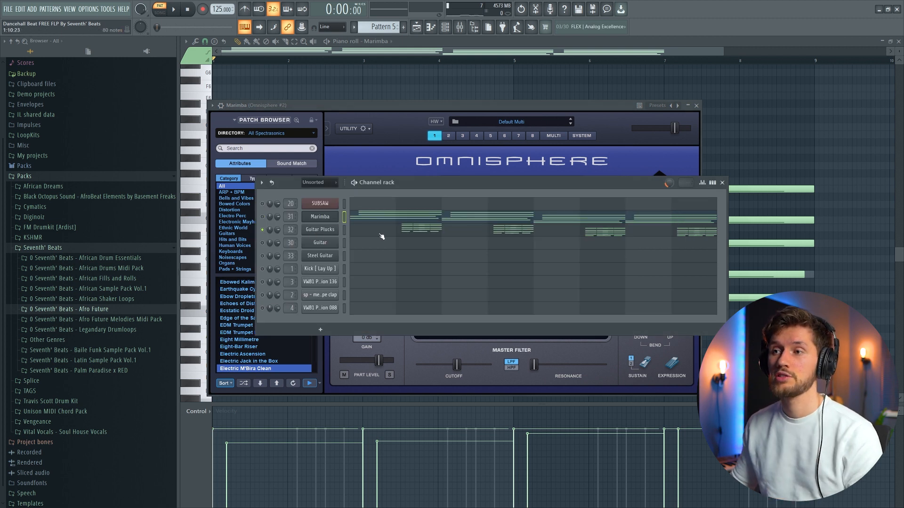
click(320, 229)
key(space)
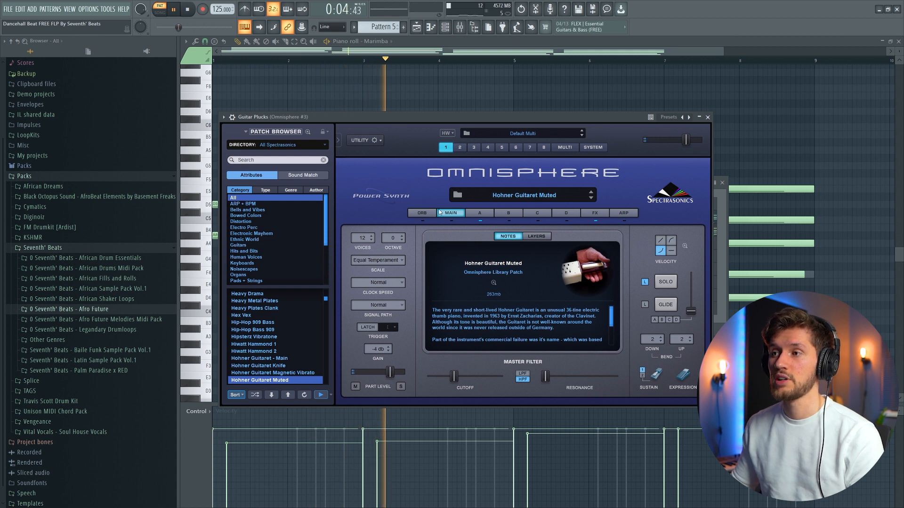
key(space)
key(F6)
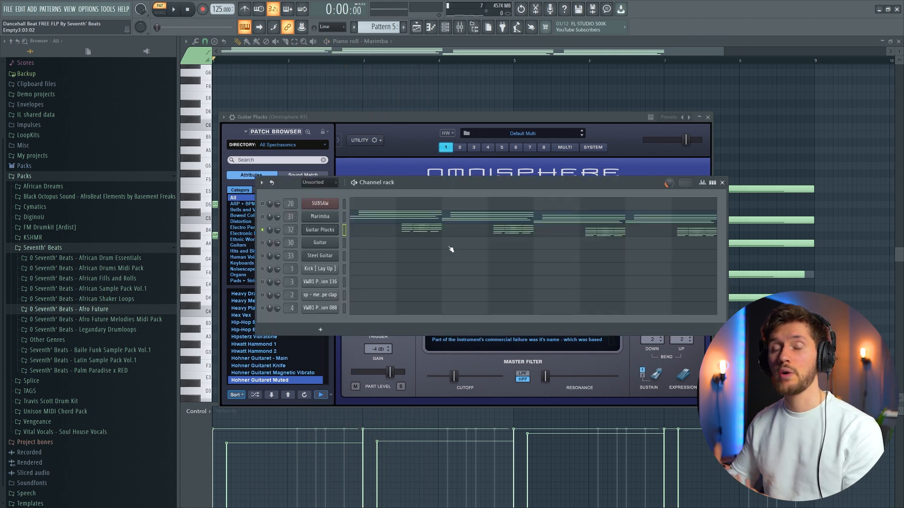
key(F5)
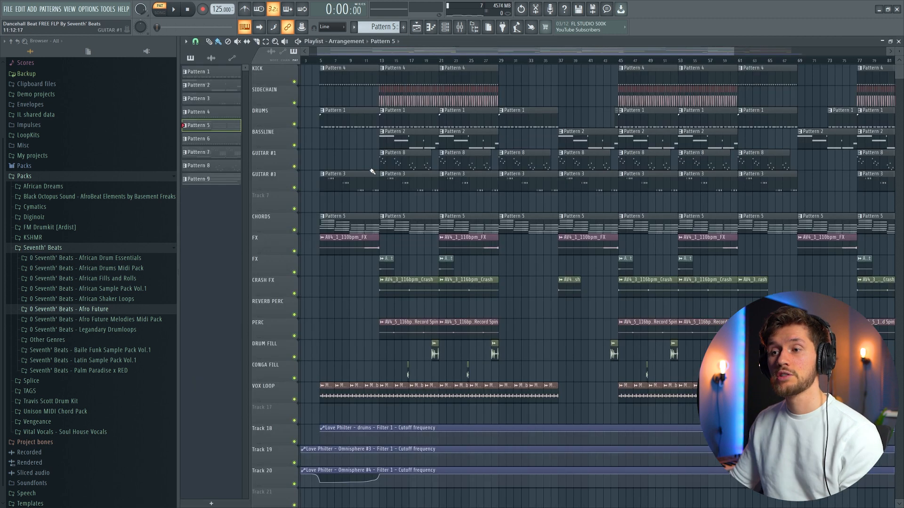
- Solo GUITAR #3 with CHORDS audible and play the Steel Guitar pattern in the piano roll
ctrl+click(294, 187)
click(295, 229)
double_click(342, 184)
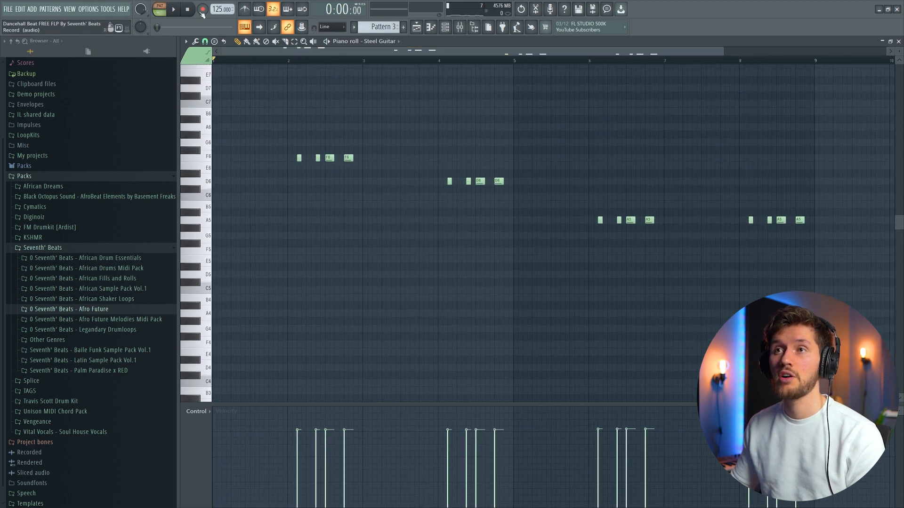
key(space)
scroll(513, 121, down, 1)
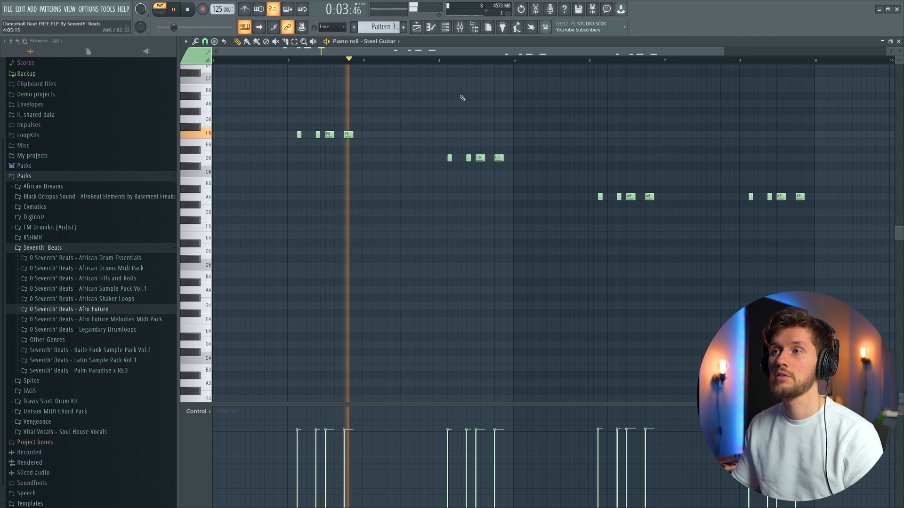
- Review the Steel Guitar's Omnisphere patch Smoked Lap Steel Harmonics, then return to the playlist
click(445, 27)
click(339, 256)
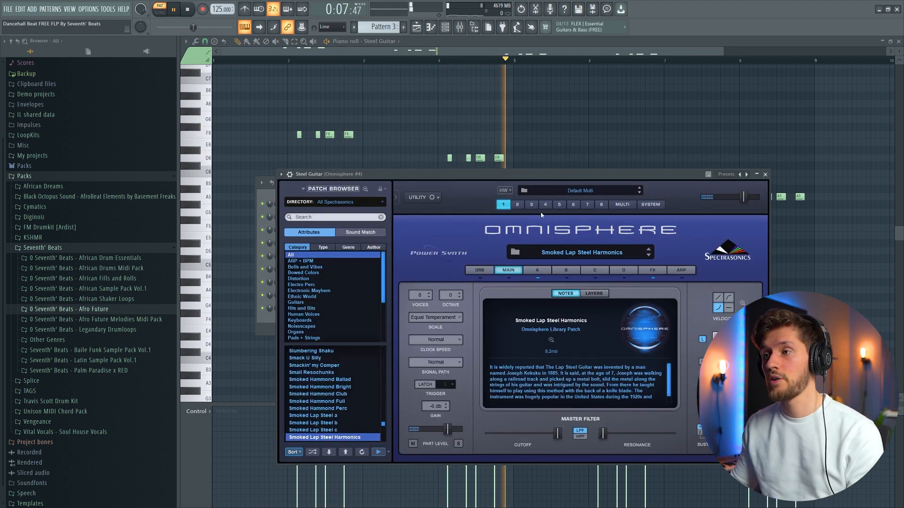
drag(506, 178, 489, 142)
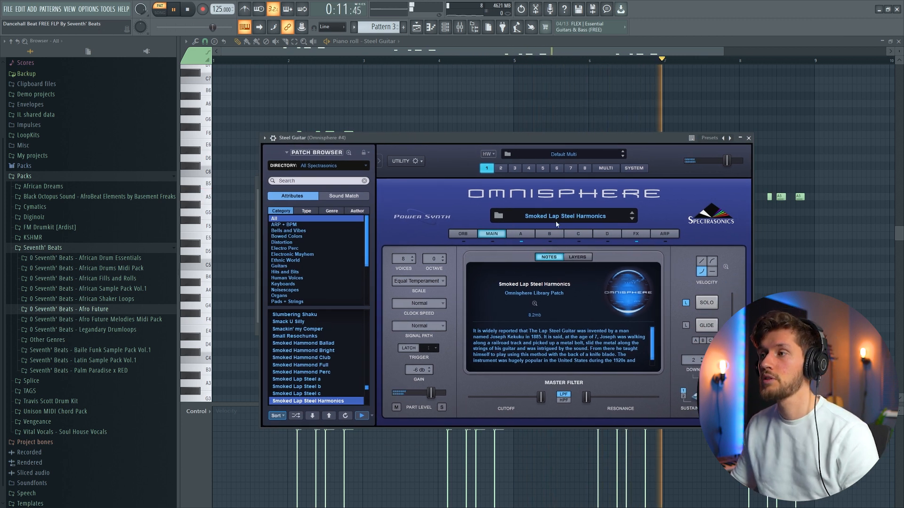
key(Escape)
scroll(569, 106, up, 2)
scroll(568, 113, up, 1)
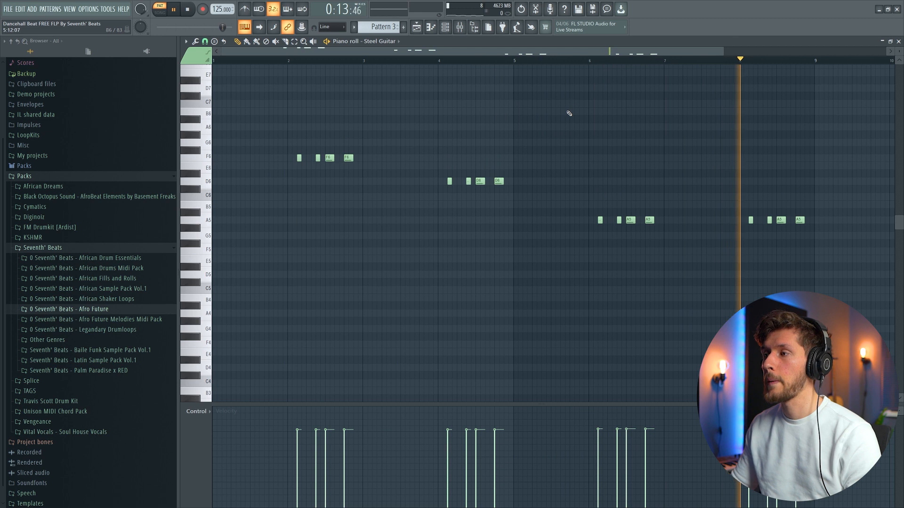
scroll(558, 110, up, 2)
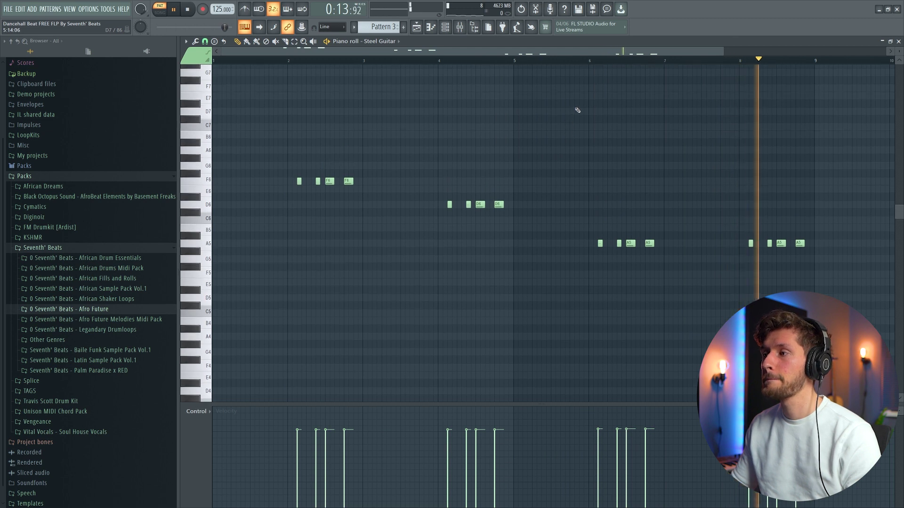
click(423, 26)
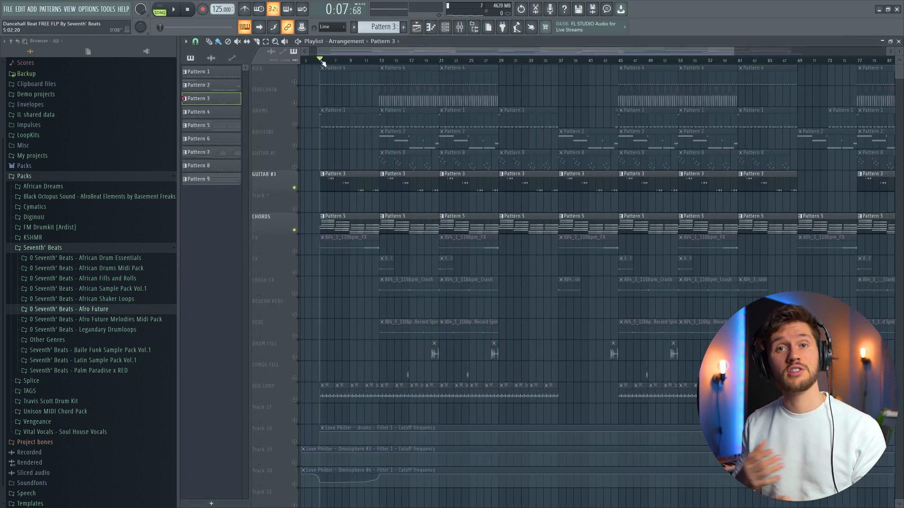
- Play the soloed guitar and chords, glance at a pattern's notes and return to the playlist
key(space)
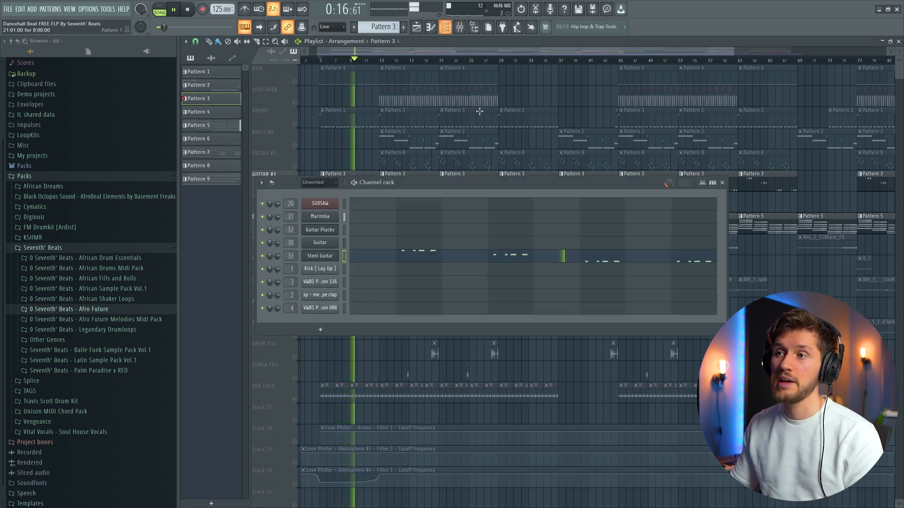
click(460, 27)
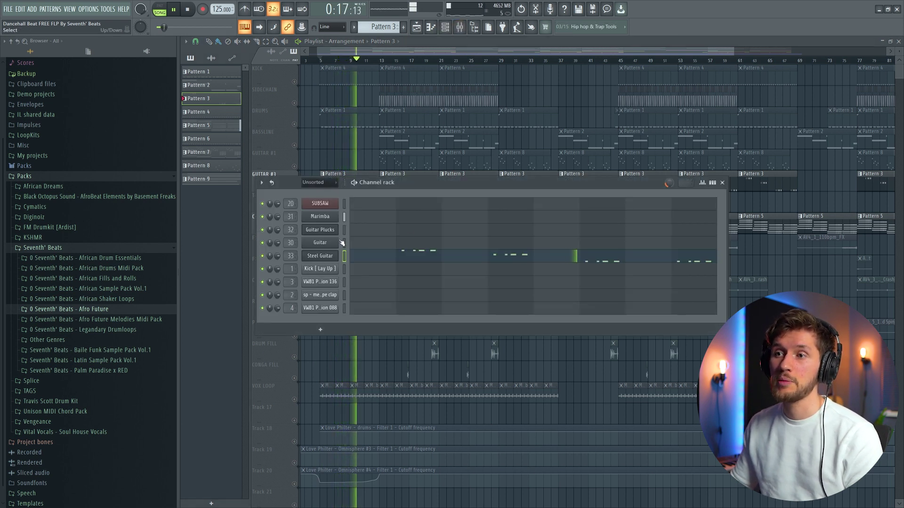
click(471, 257)
key(F5)
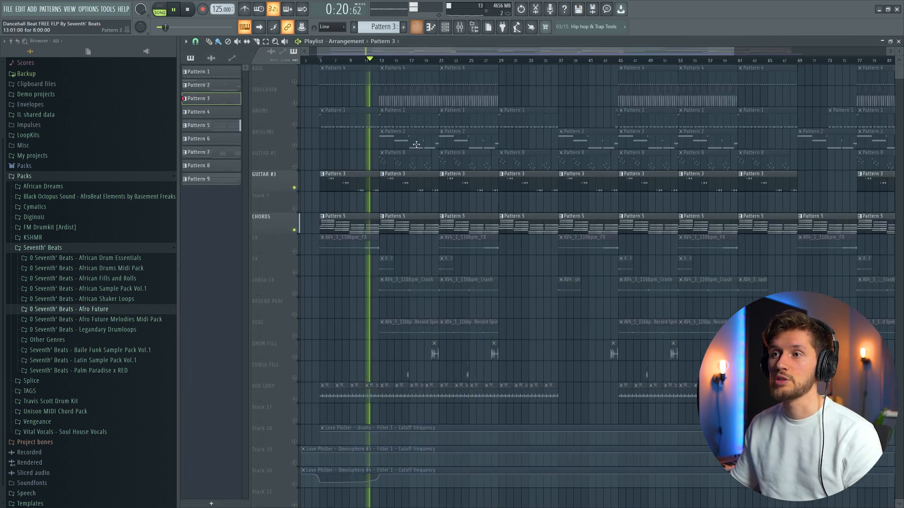
- Show the Guitar Plucks chord pattern in the piano roll via the Channel rack
click(401, 218)
key(F6)
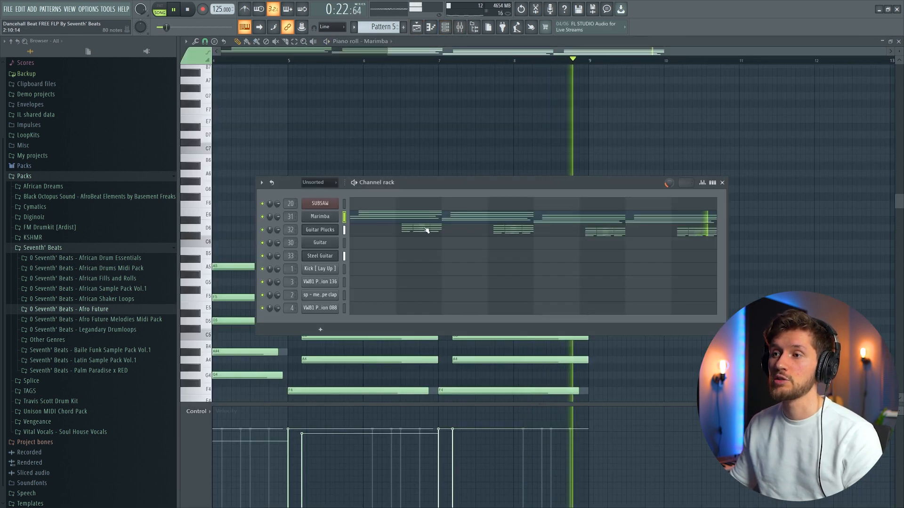
click(444, 175)
scroll(403, 159, down, 1)
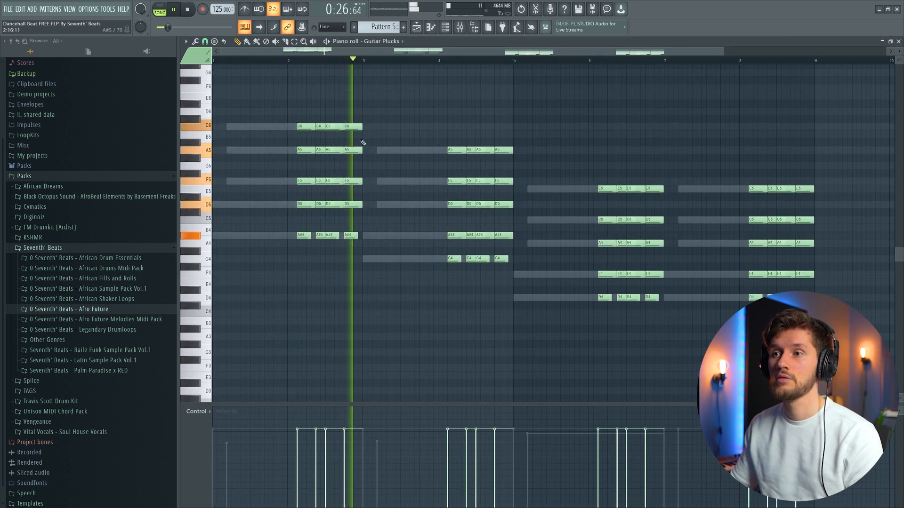
key(space)
key(F5)
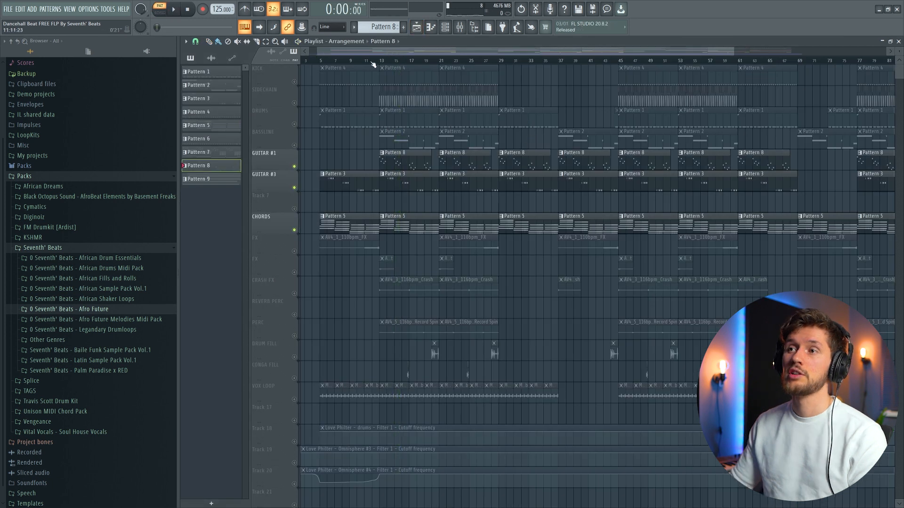
key(space)
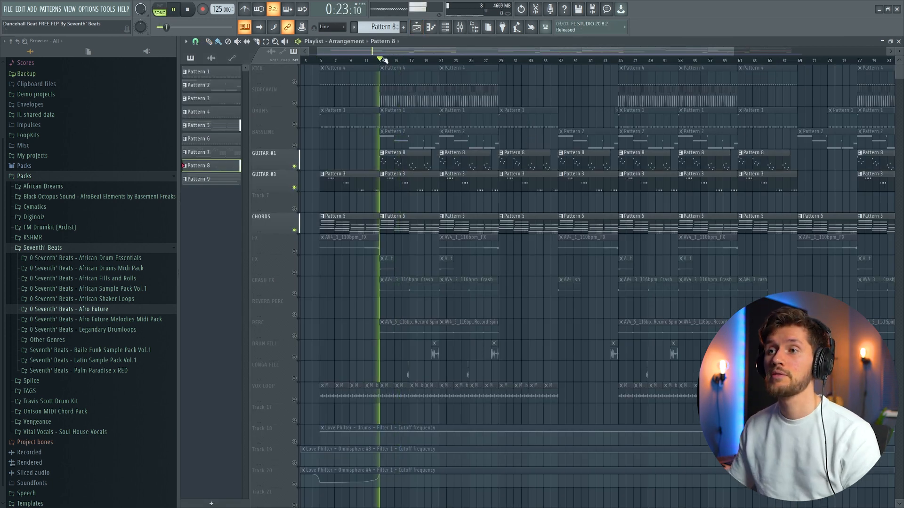
key(F7)
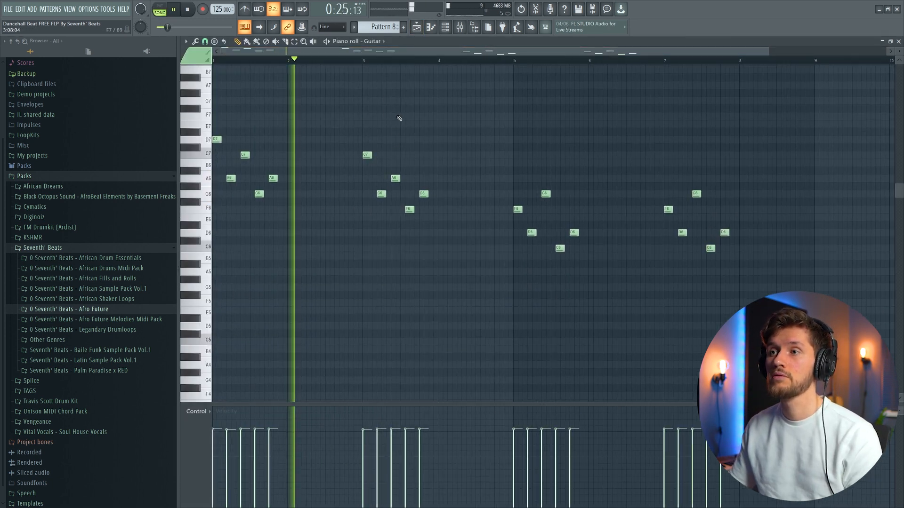
click(447, 33)
click(320, 242)
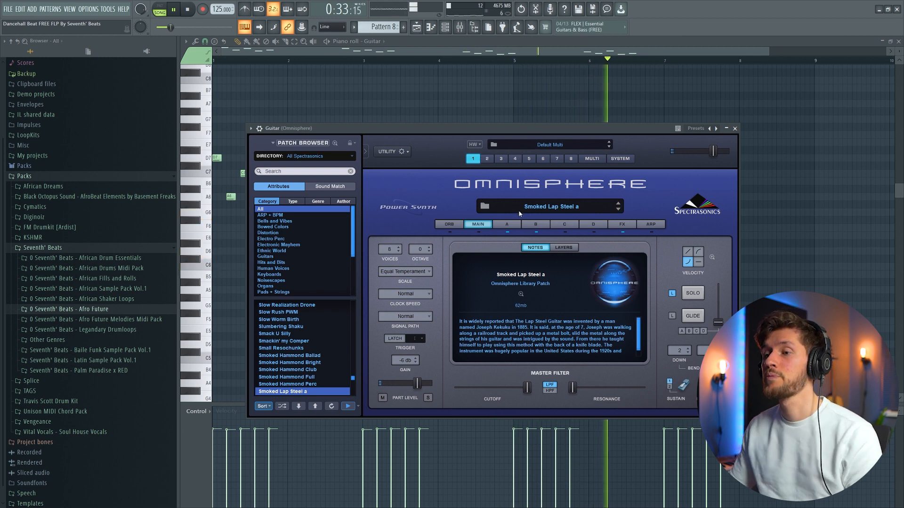
click(447, 54)
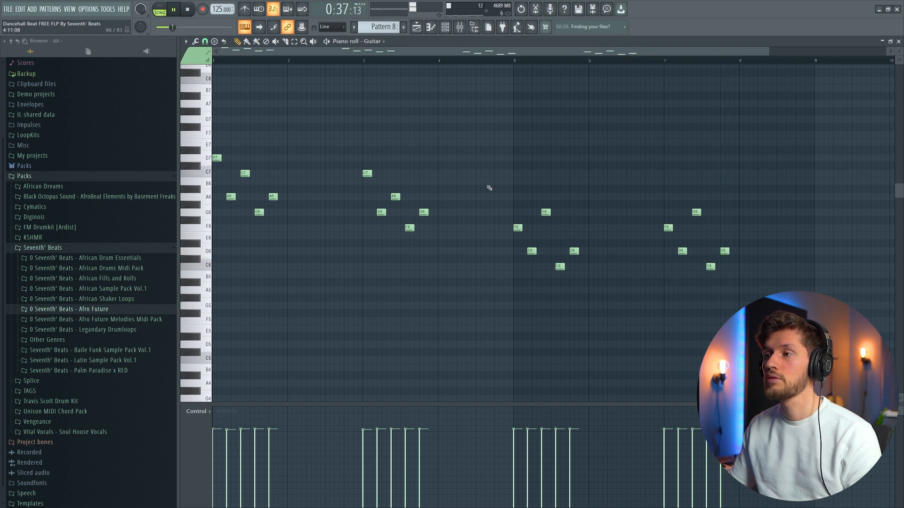
click(416, 27)
key(space)
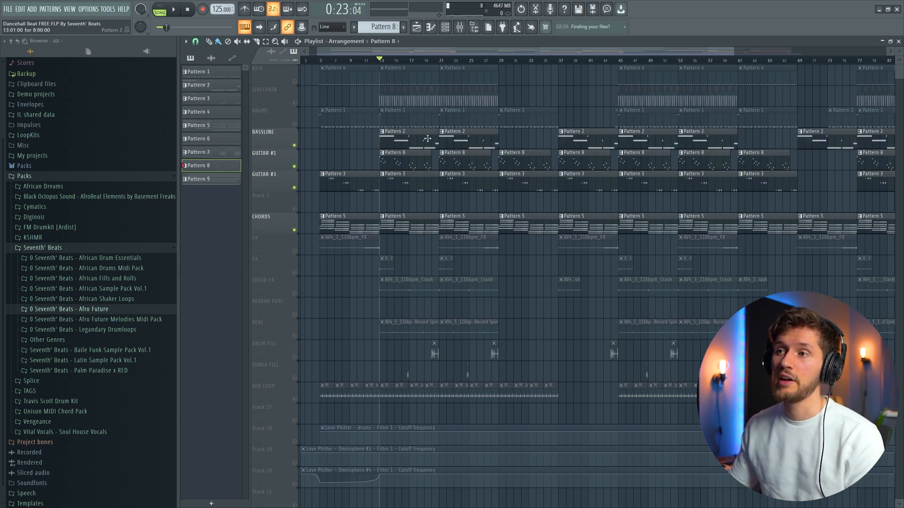
- Play the SUBSAW bassline of Pattern 2, check its Serum sub-bass patch and close the windows
double_click(413, 133)
scroll(423, 148, down, 3)
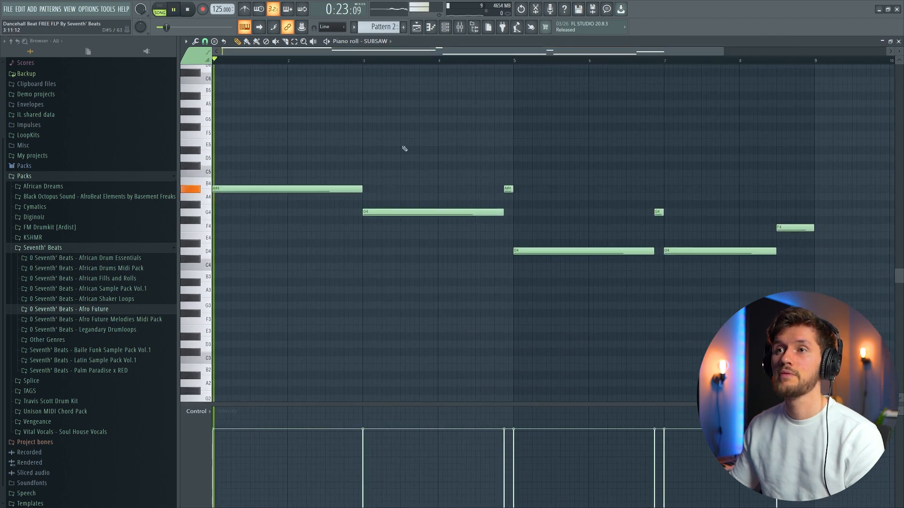
key(space)
scroll(414, 151, up, 1)
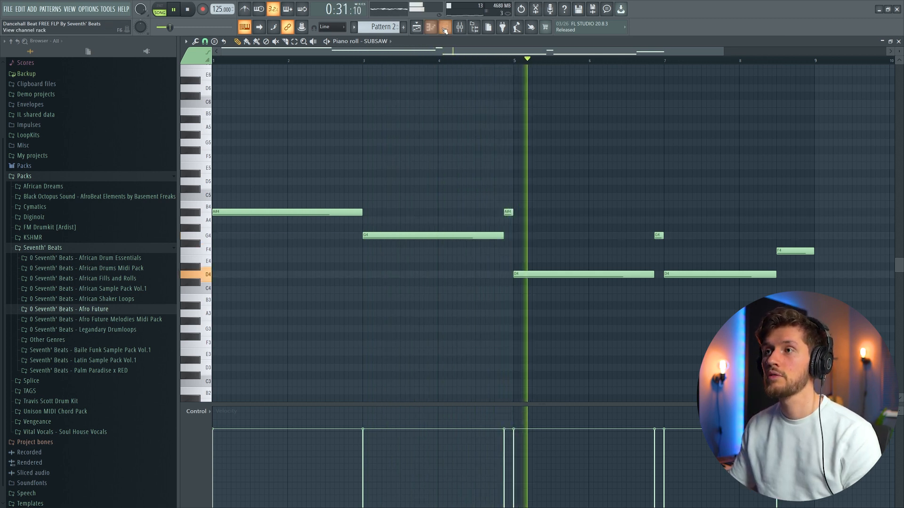
key(F6)
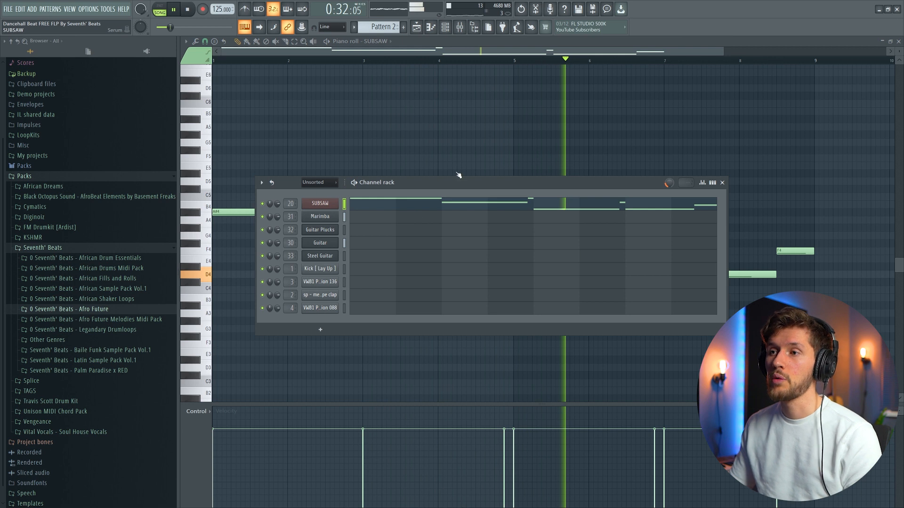
click(319, 204)
drag(494, 111, 423, 106)
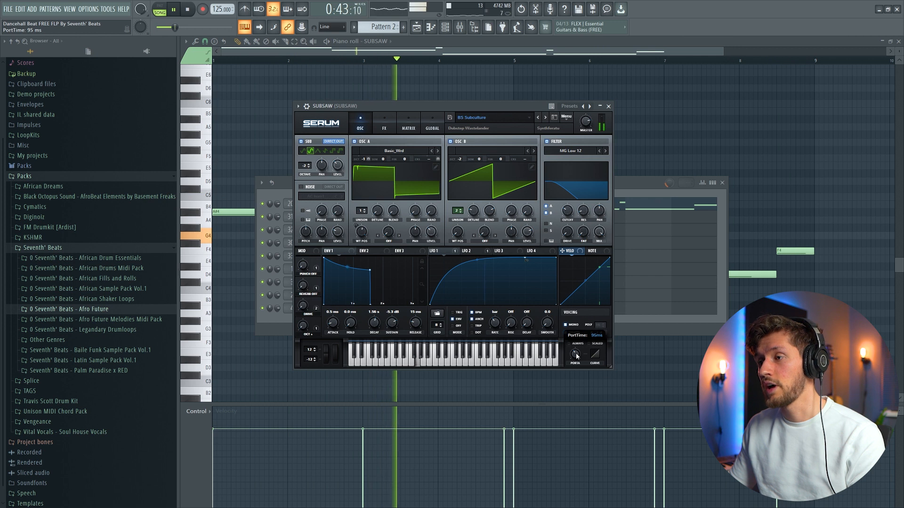
click(514, 57)
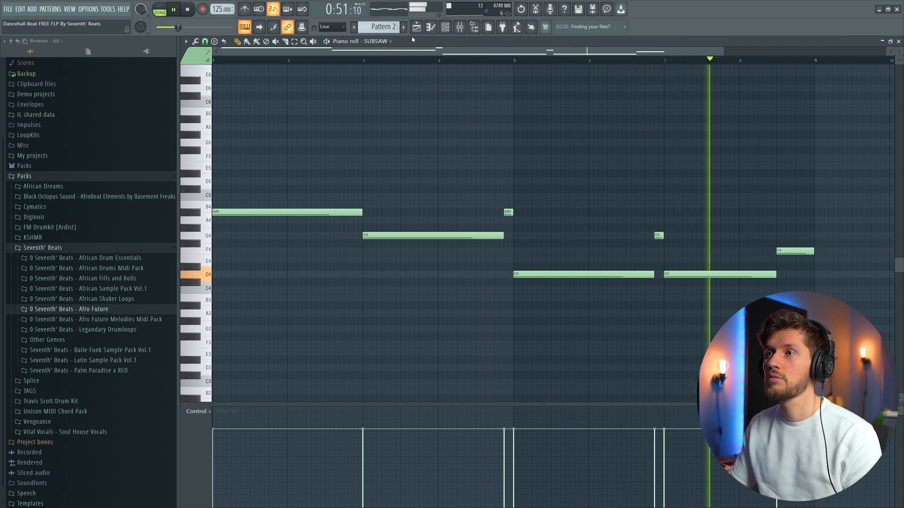
- Return to the playlist, stop playback and review the merope clap sample settings
key(F5)
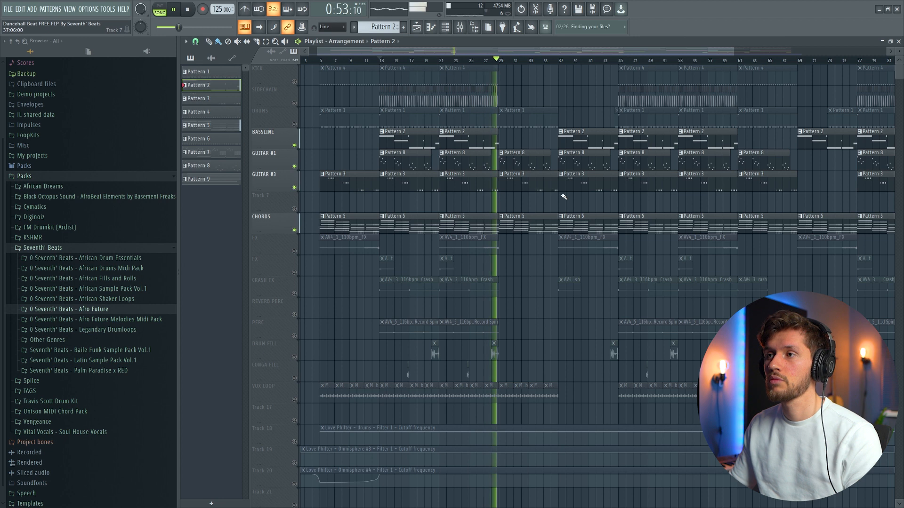
key(space)
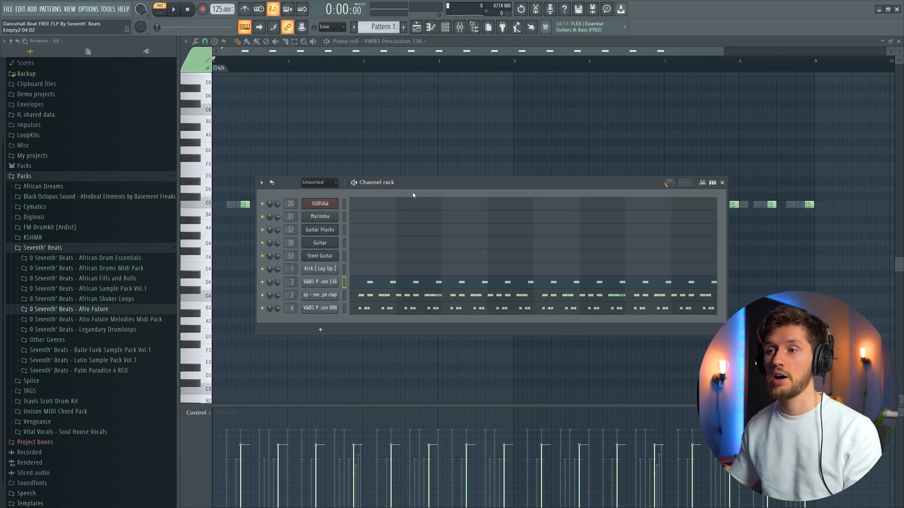
click(322, 297)
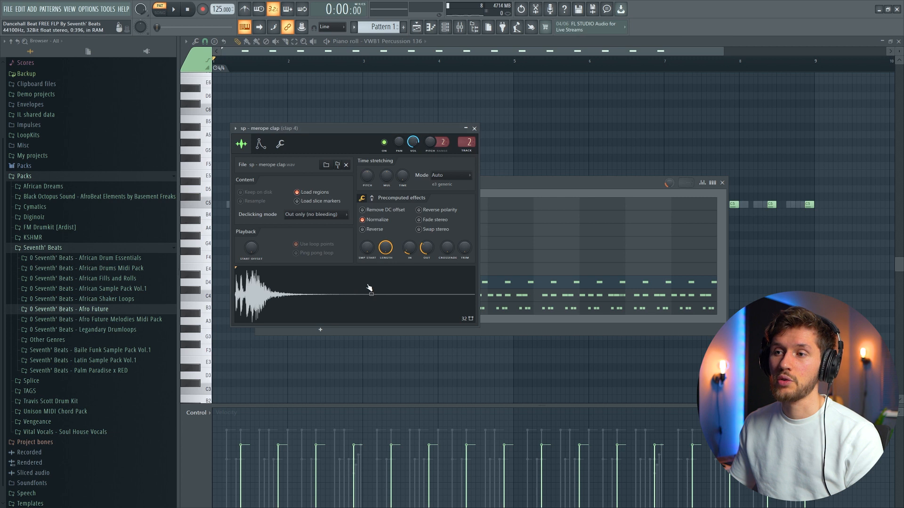
click(524, 184)
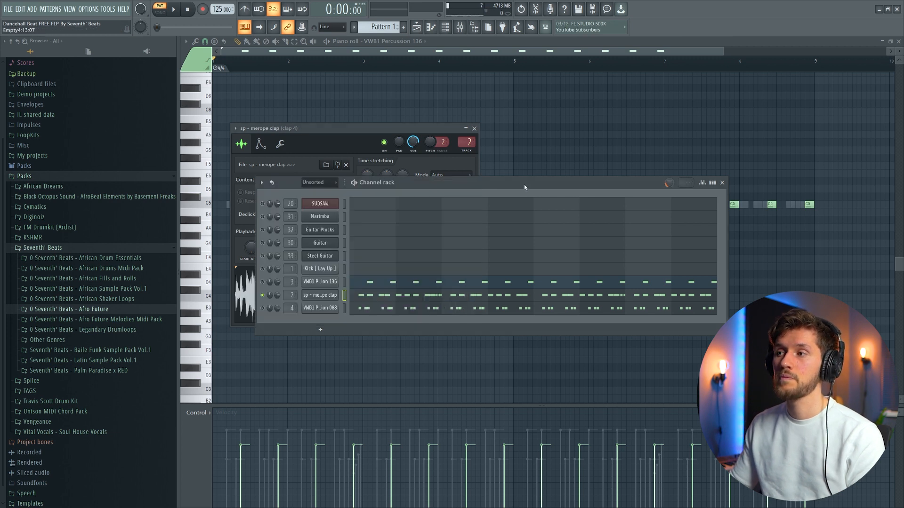
- Play the merope clap notes in the piano roll and check its Pro-Q 3 EQ in the mixer
key(space)
click(421, 298)
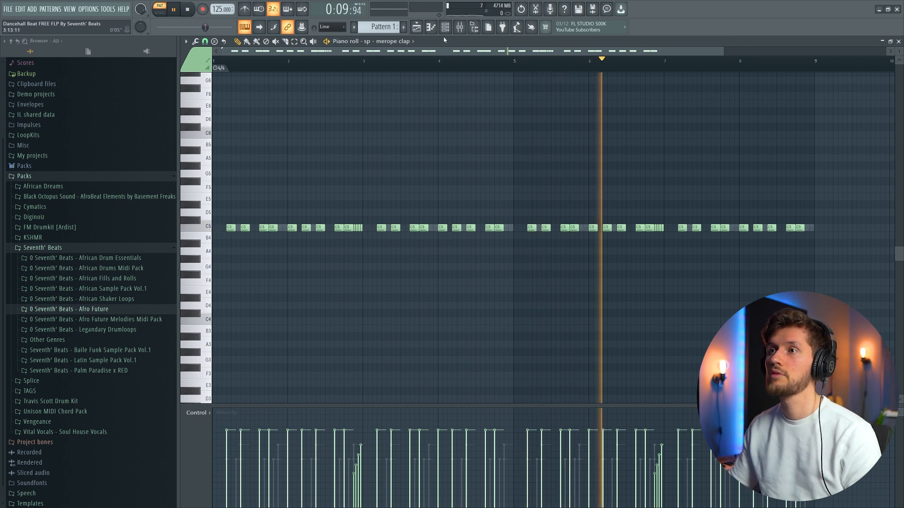
key(F9)
click(786, 213)
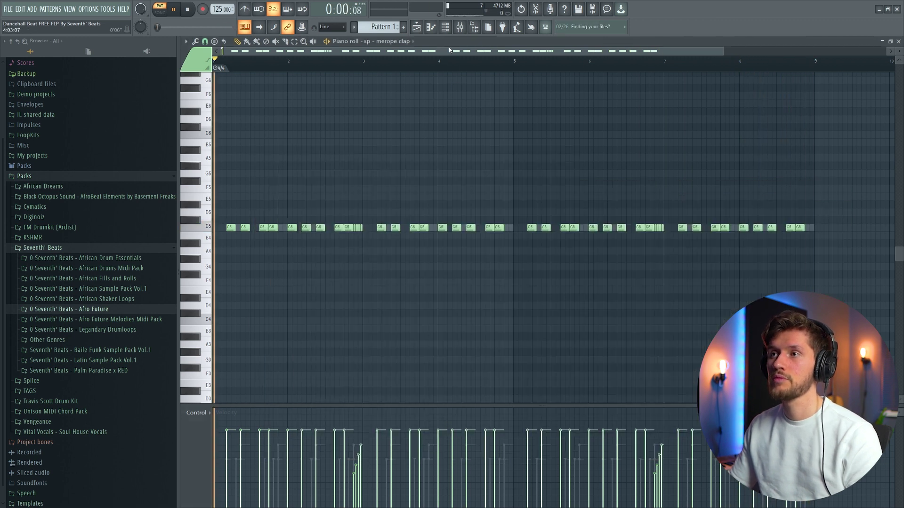
- Bring up the VWB1 Percussion 136 tom's Pro-Q 3 EQ from the mixer and start playback
key(F6)
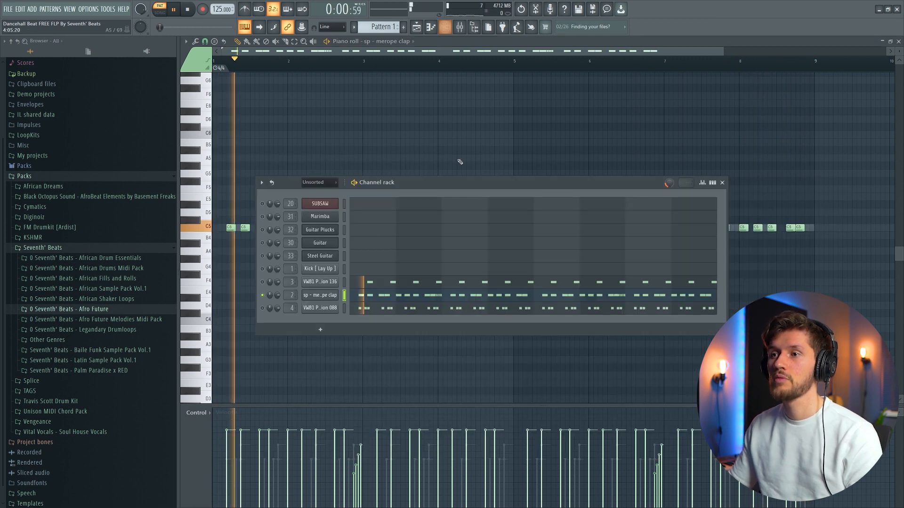
click(320, 282)
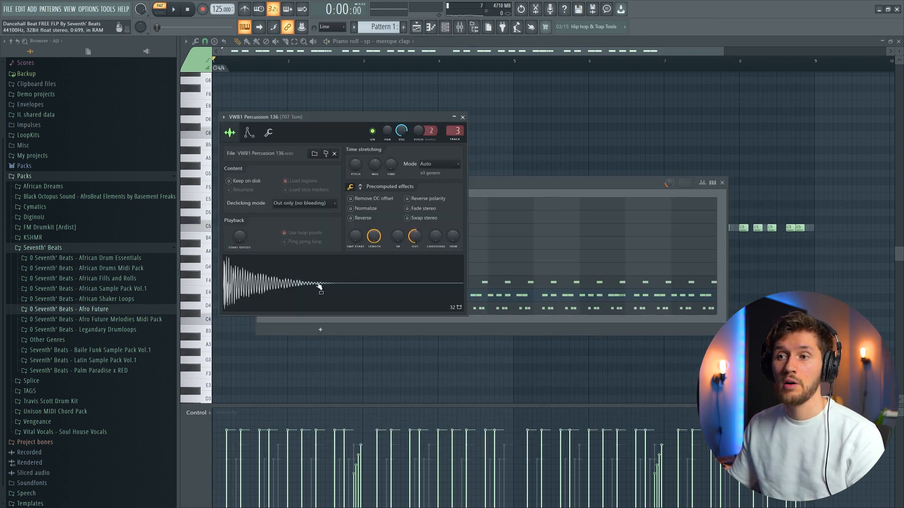
key(F9)
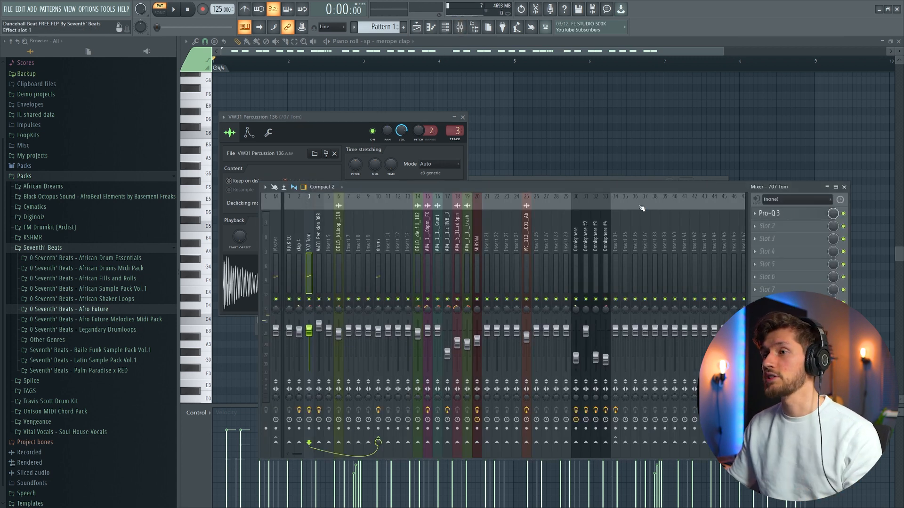
click(770, 213)
drag(328, 80, 418, 126)
click(173, 9)
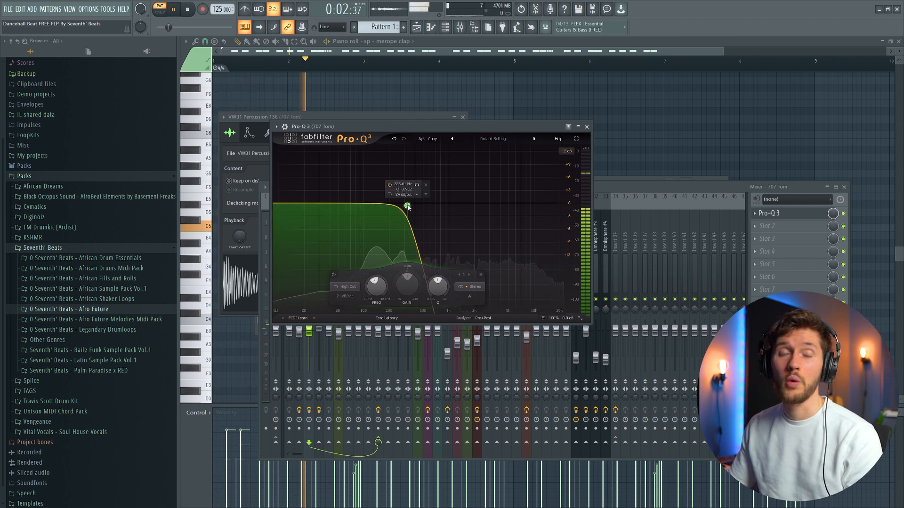
- Sweep the tom's high cut fully open to 30000 Hz, then pull it back to about 282 Hz
drag(408, 206, 575, 207)
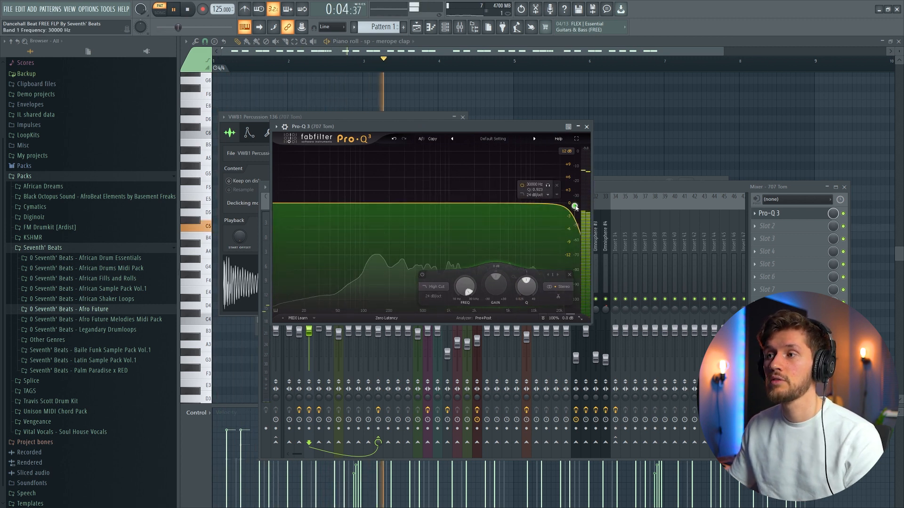
drag(575, 207, 403, 207)
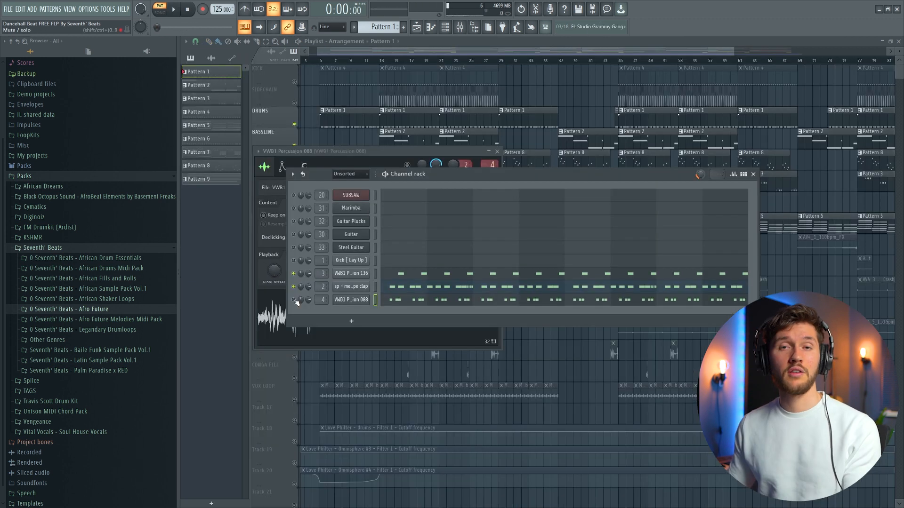
- Play the VWB1 Percussion 088 pattern and check its Pro-Q 3 high-cut EQ in the mixer
click(352, 302)
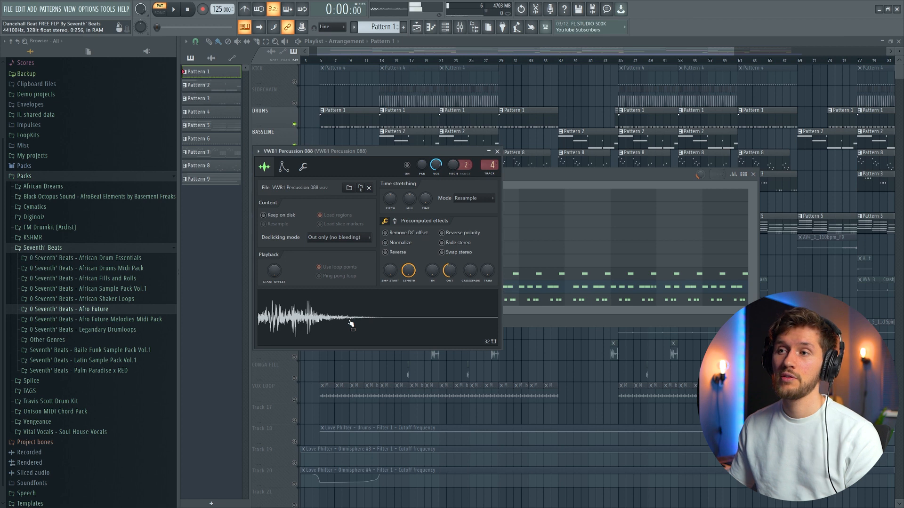
click(526, 202)
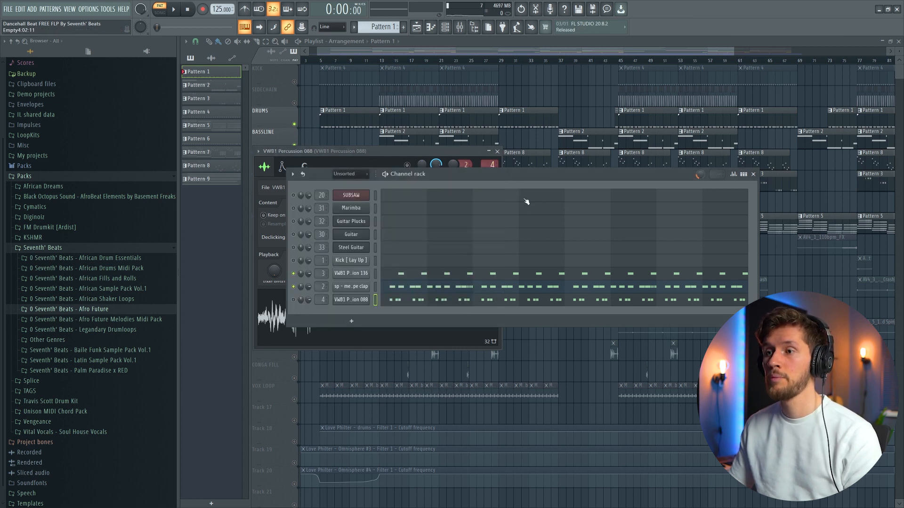
key(F7)
key(space)
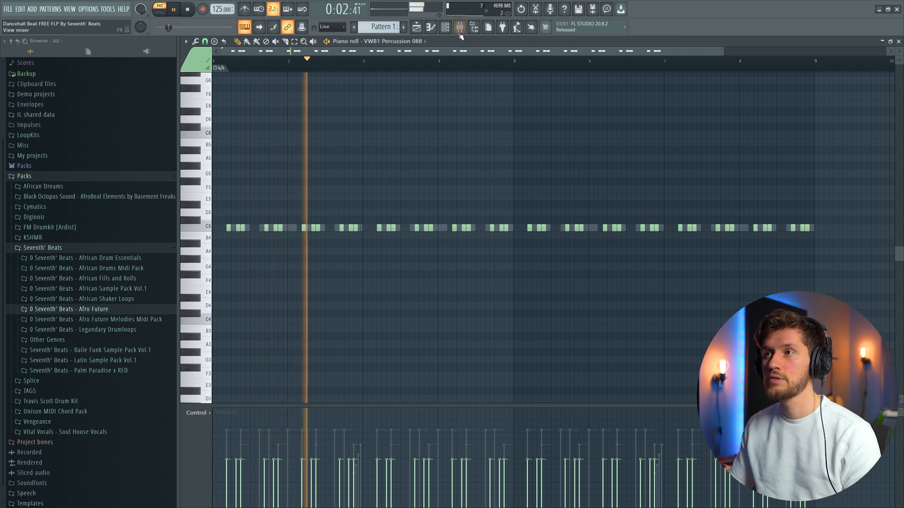
key(F9)
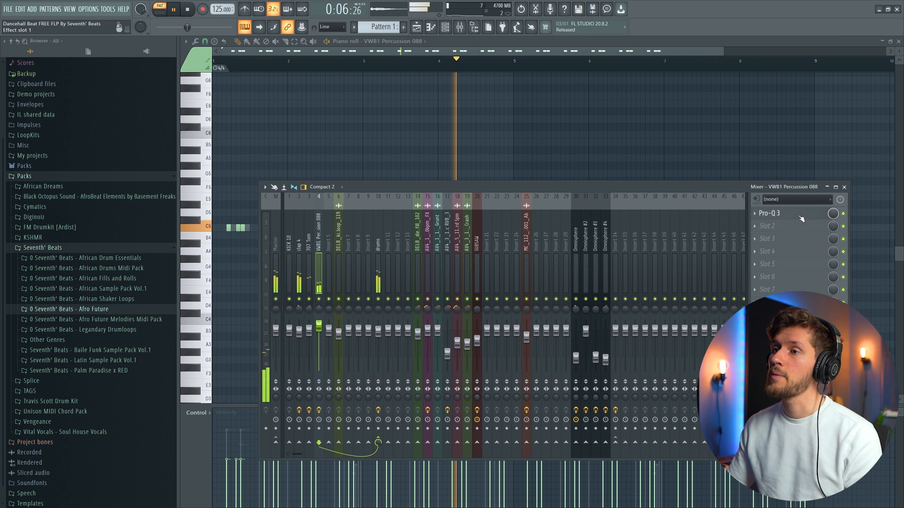
click(769, 213)
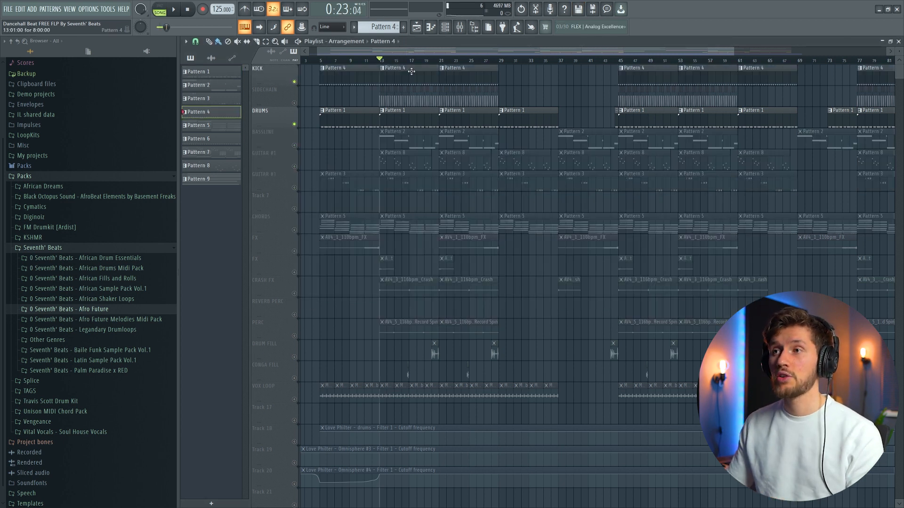
double_click(411, 72)
key(F6)
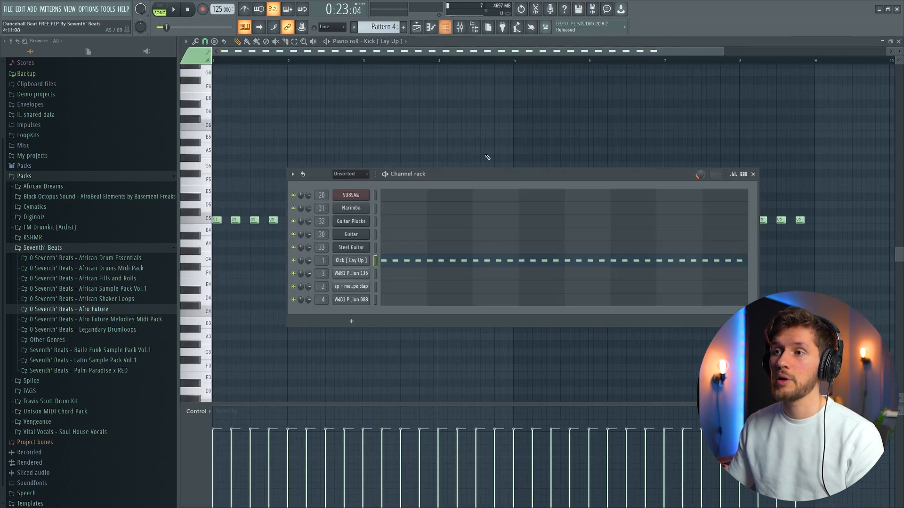
click(364, 261)
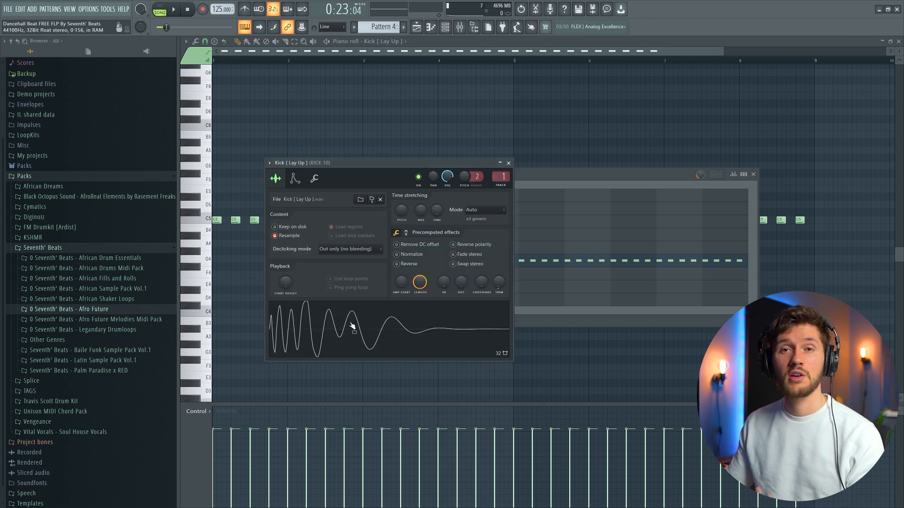
key(F5)
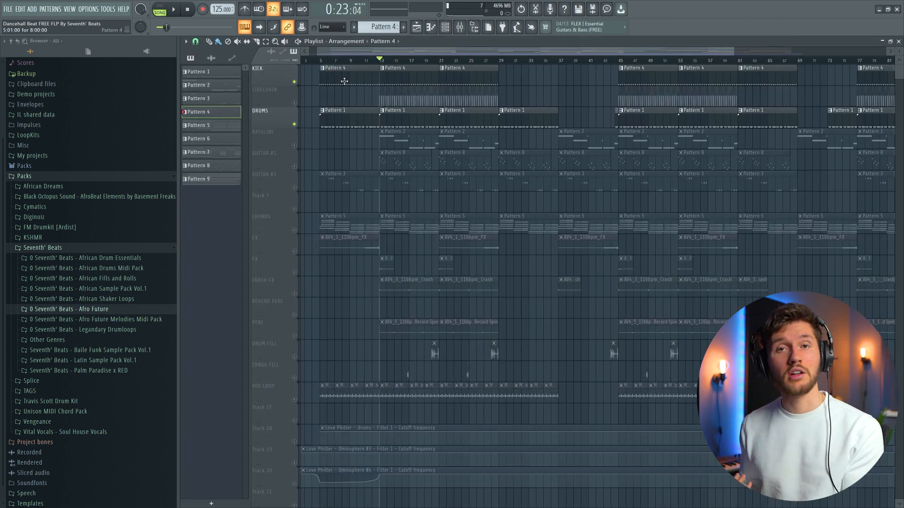
key(space)
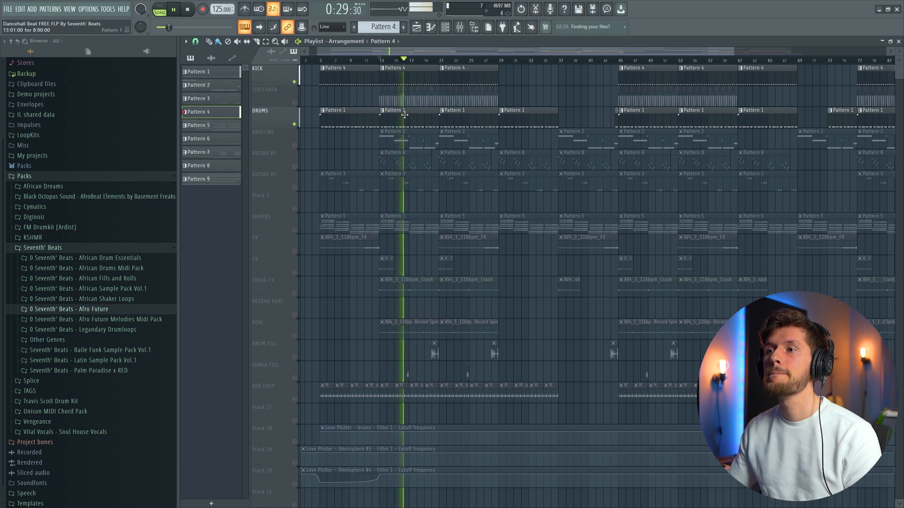
key(space)
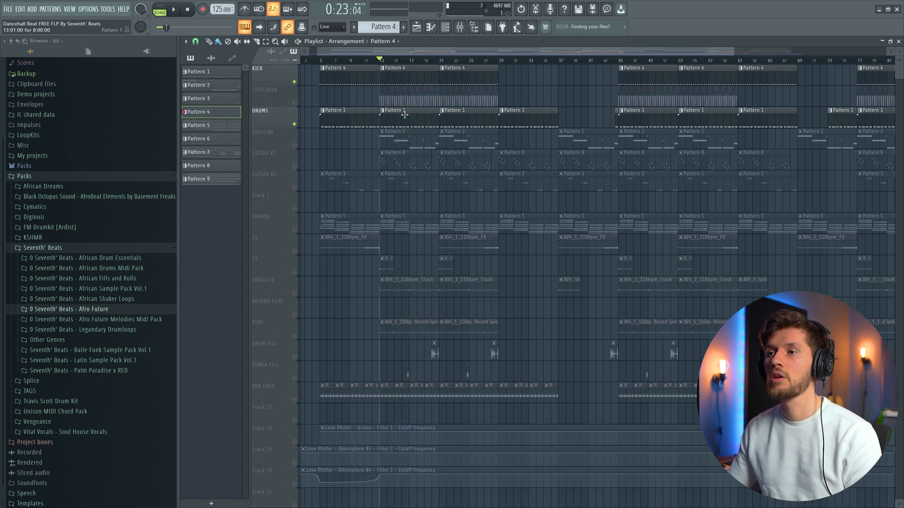
- Unmute CHORDS, then GUITAR #1 and GUITAR #3, auditioning the arrangement after each
click(296, 230)
key(space)
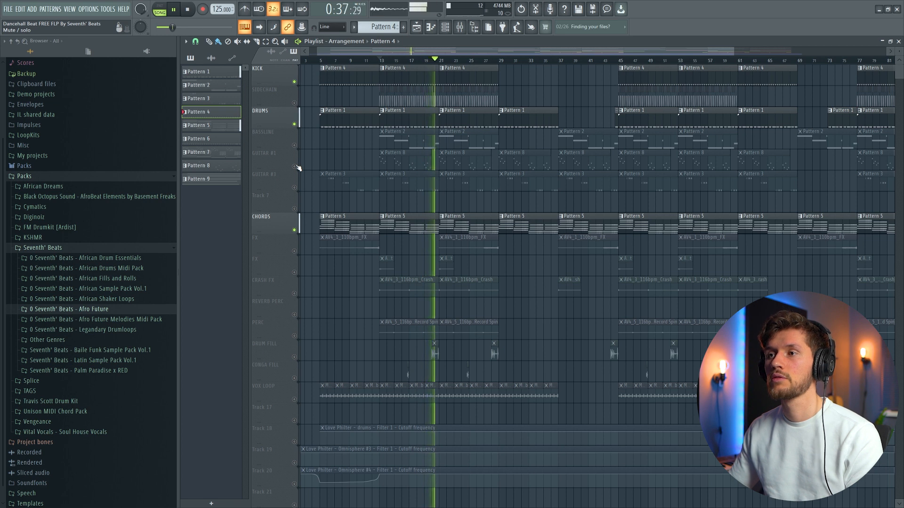
key(space)
click(296, 167)
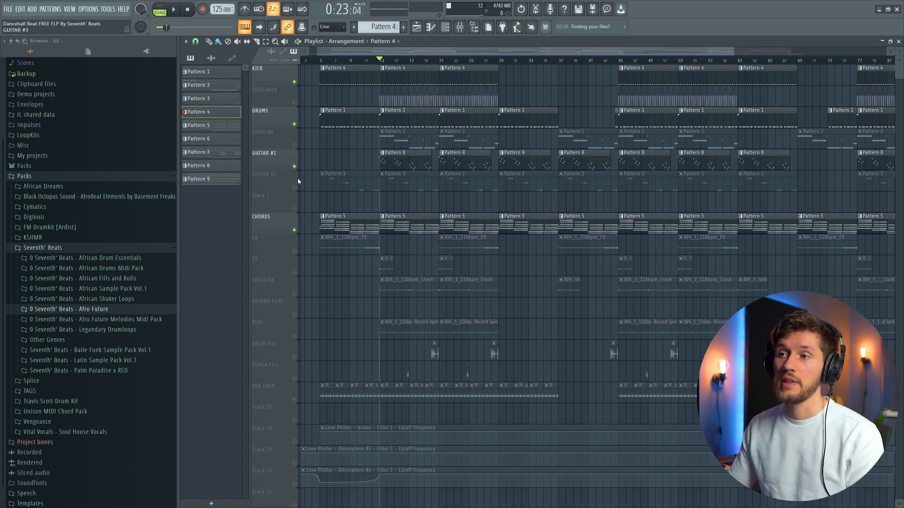
click(295, 188)
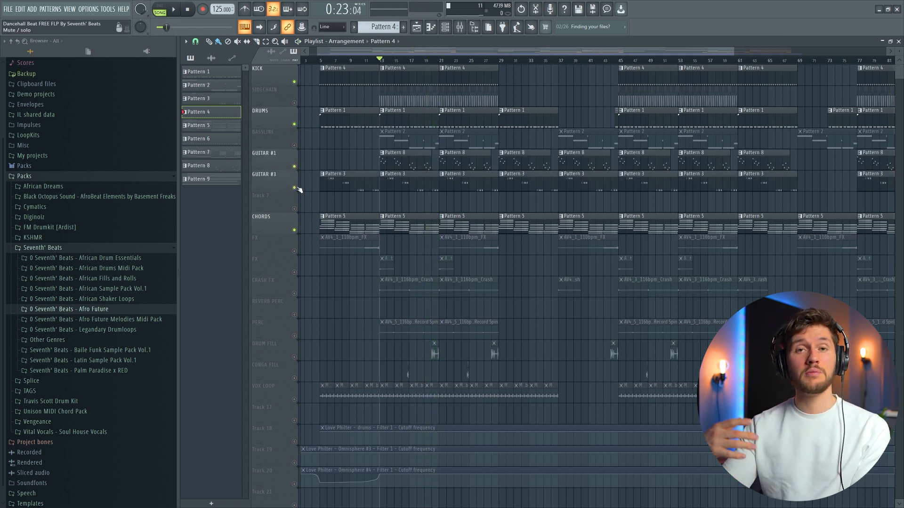
key(space)
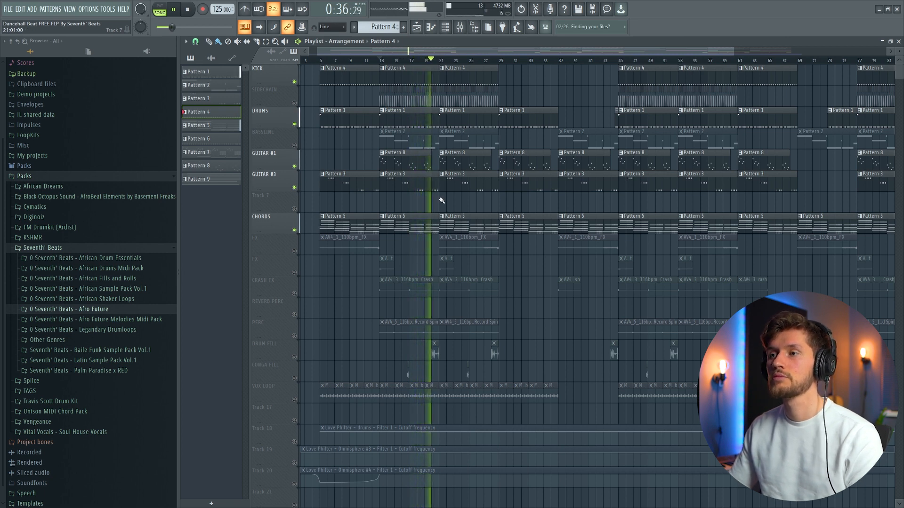
- Unmute the BASSLINE and SIDECHAIN tracks, stopping playback in between
click(295, 146)
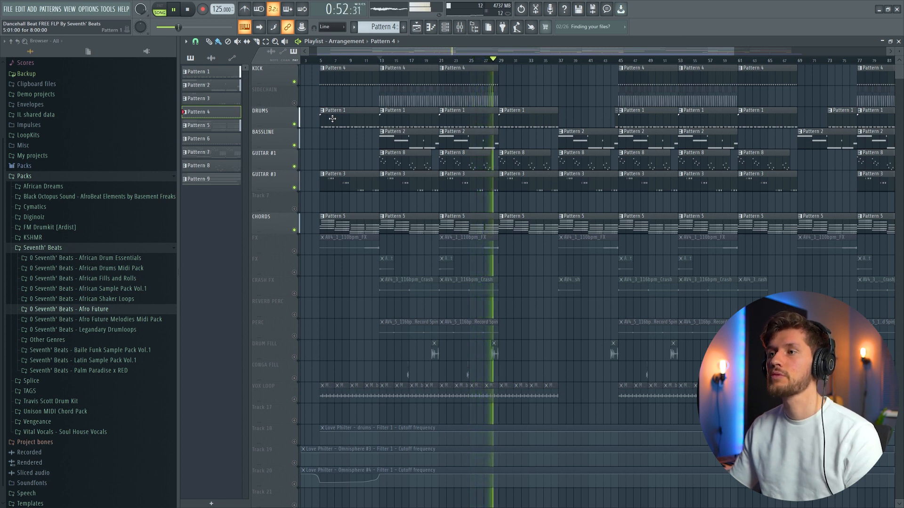
key(space)
click(295, 103)
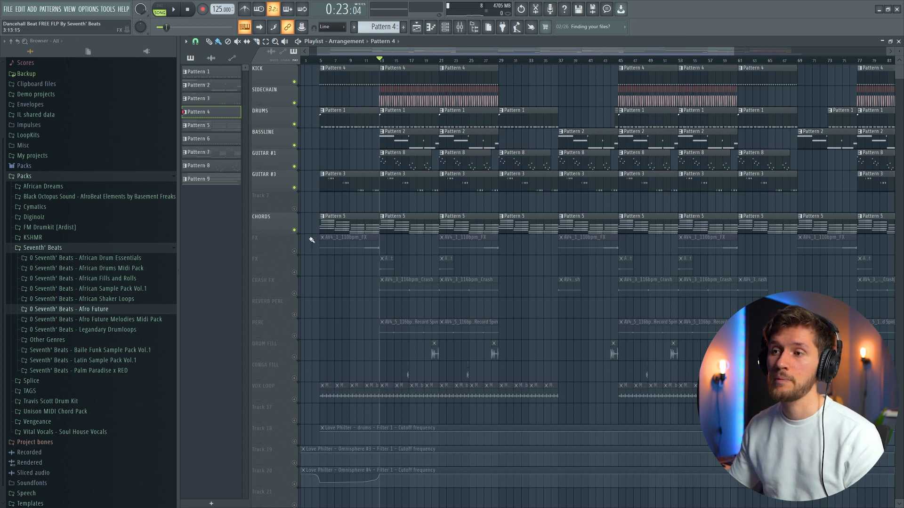
- Unmute VOX LOOP, check its vocal loop sample settings and play the arrangement
click(294, 400)
click(323, 386)
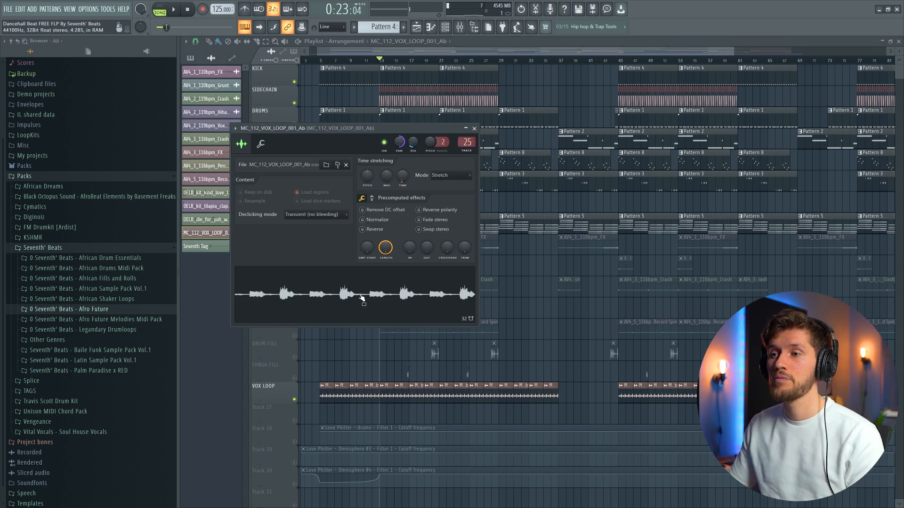
click(428, 50)
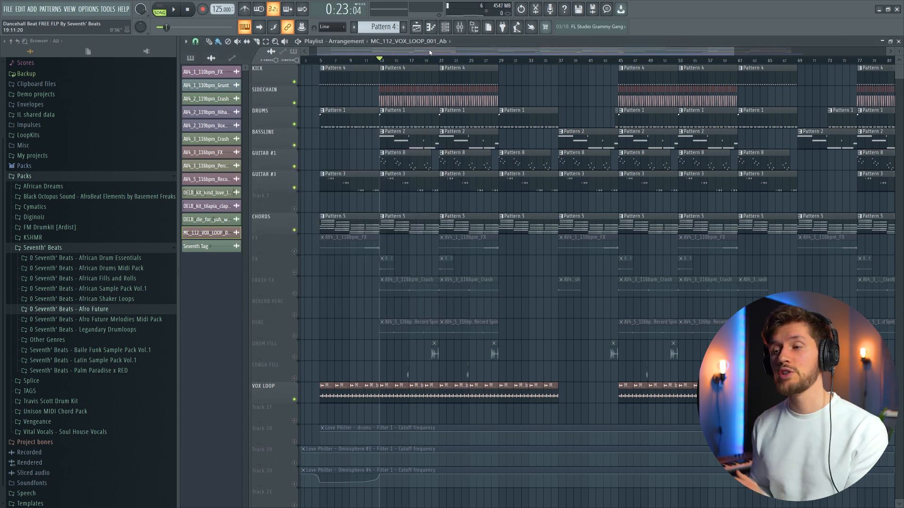
key(space)
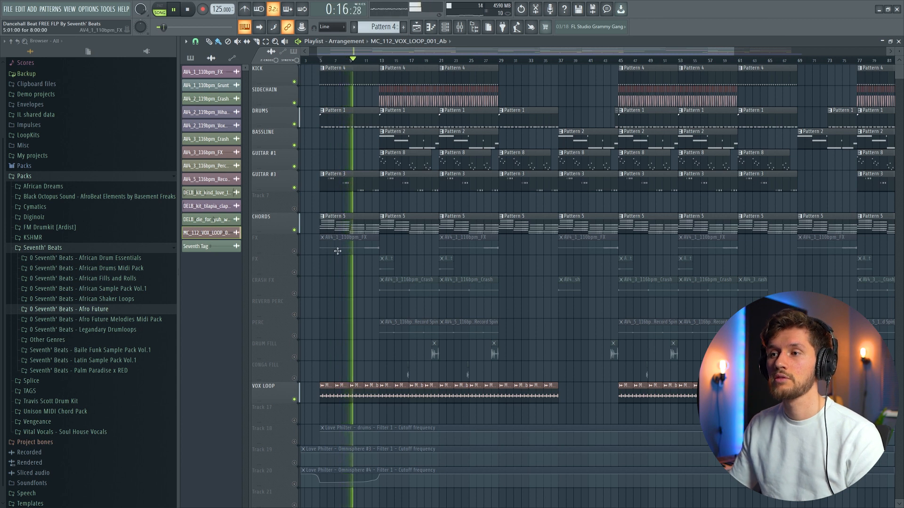
key(space)
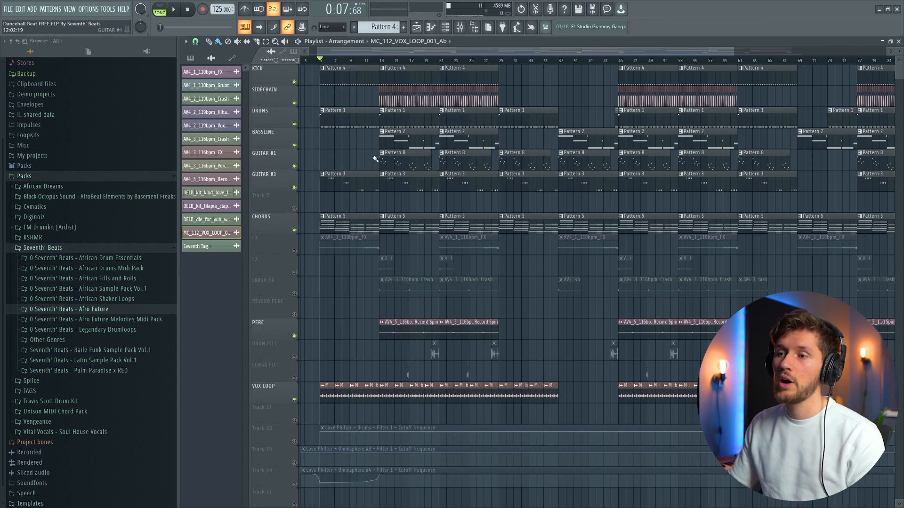
right_click(295, 338)
scroll(426, 97, up, 3)
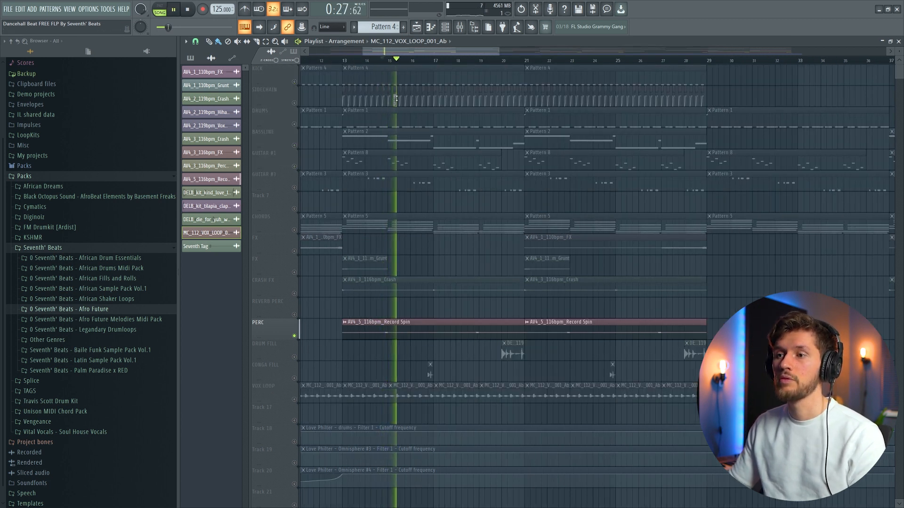
key(space)
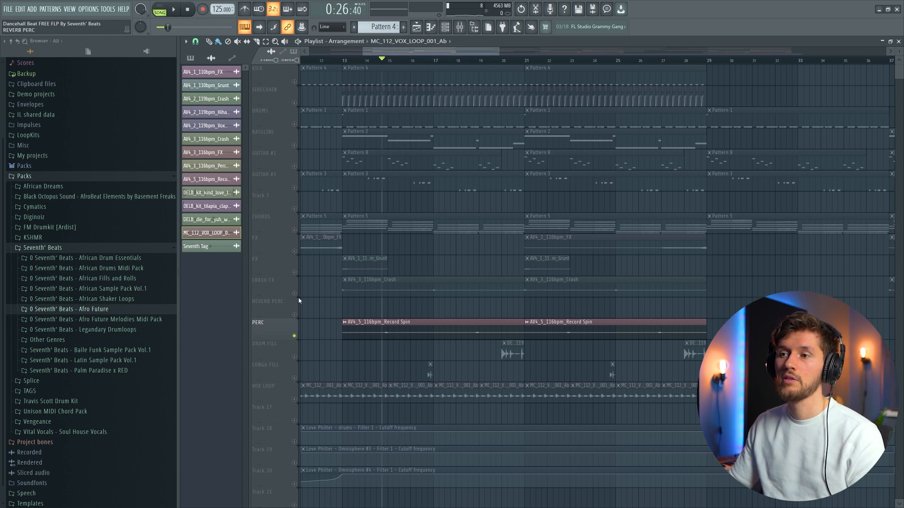
click(295, 293)
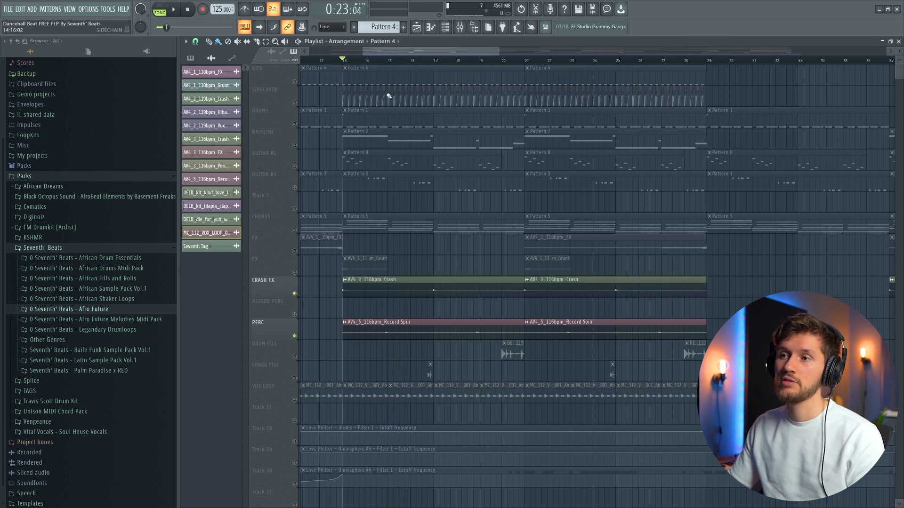
key(space)
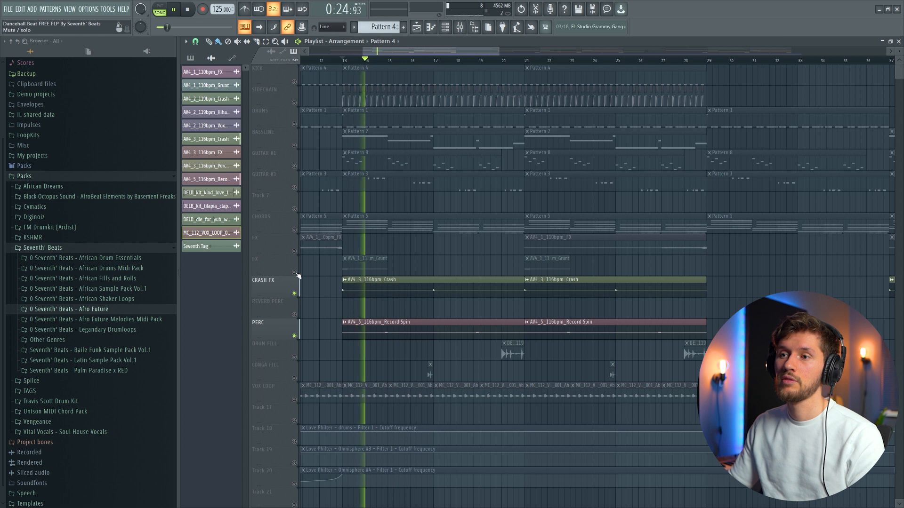
key(space)
click(295, 273)
double_click(363, 264)
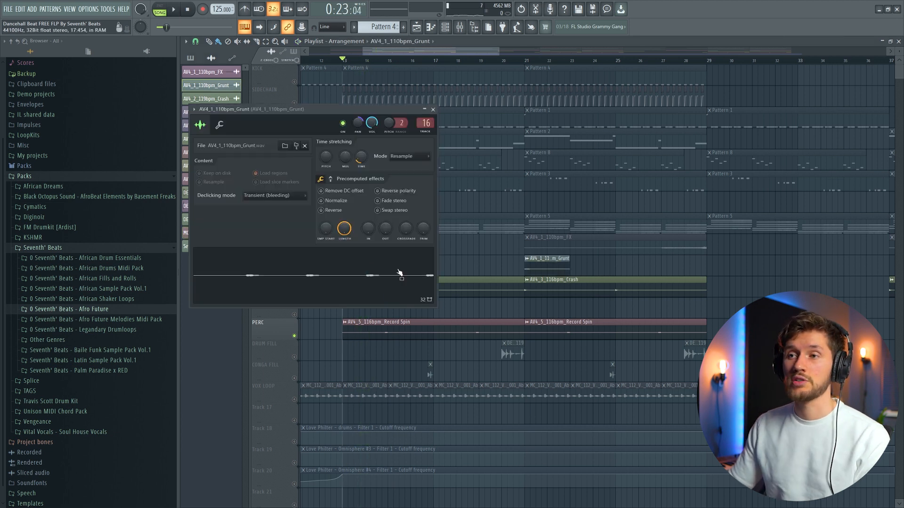
key(Escape)
key(space)
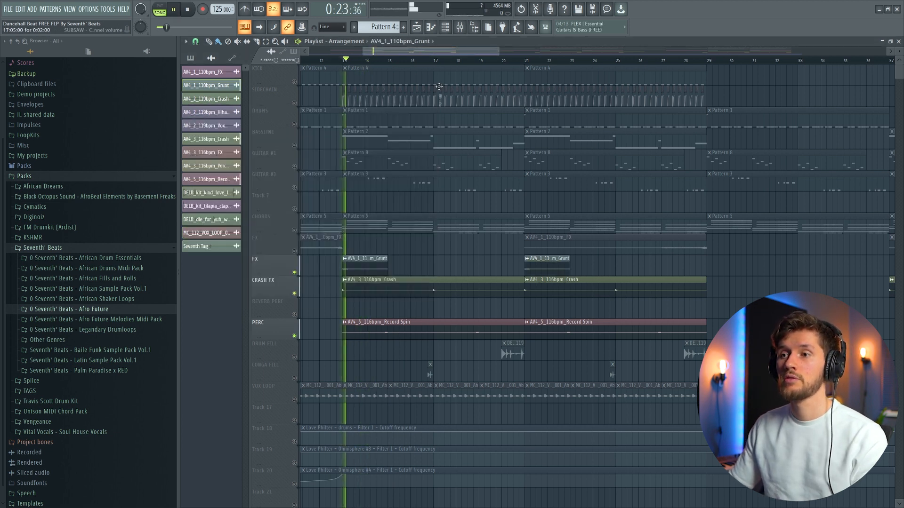
click(462, 28)
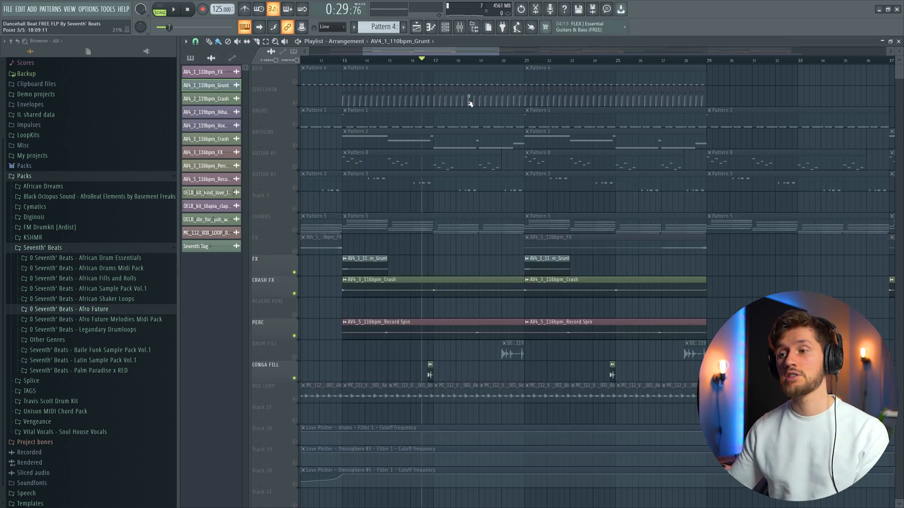
click(294, 357)
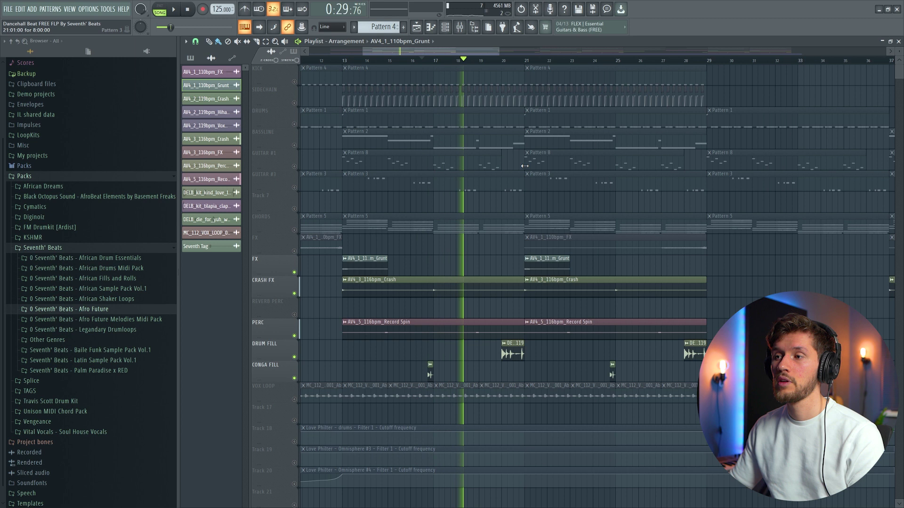
key(space)
click(501, 61)
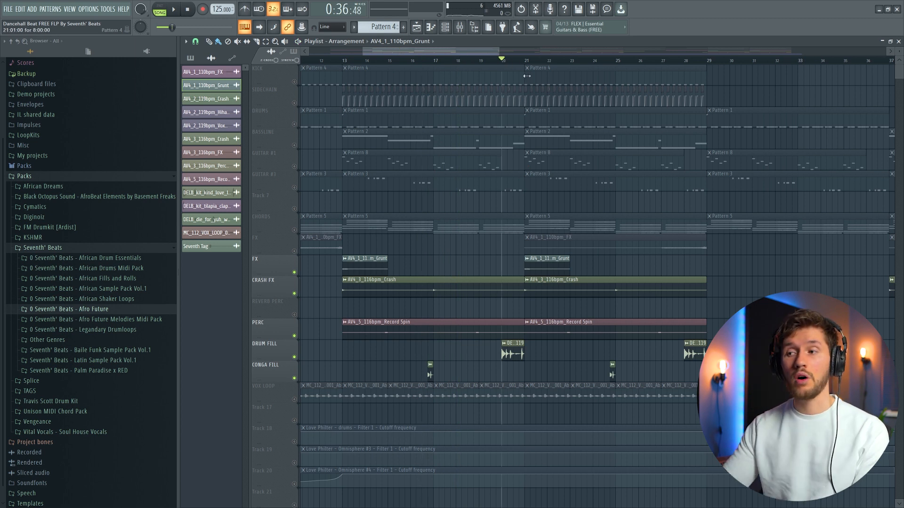
key(space)
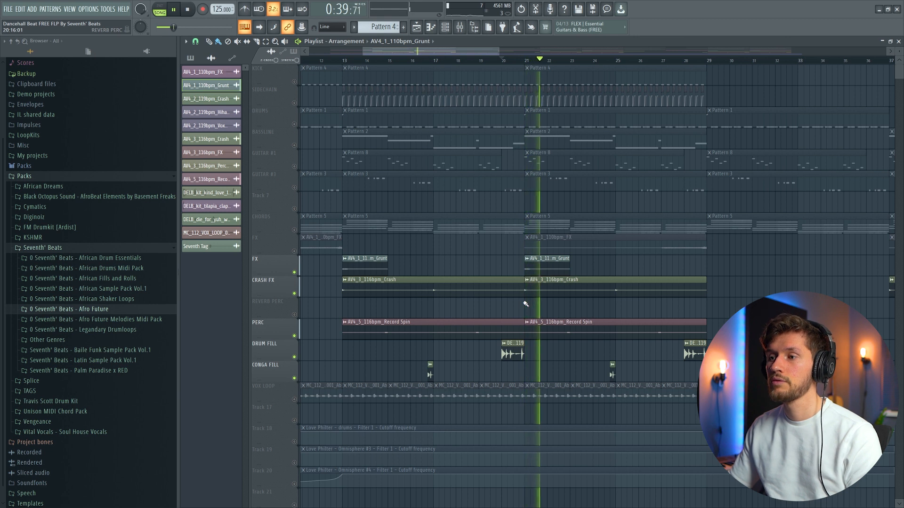
key(space)
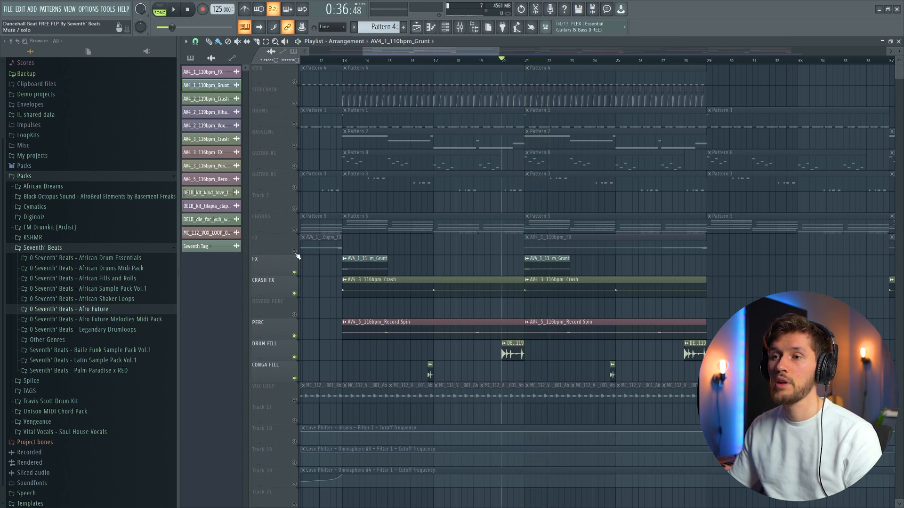
click(296, 252)
scroll(395, 90, left, 5)
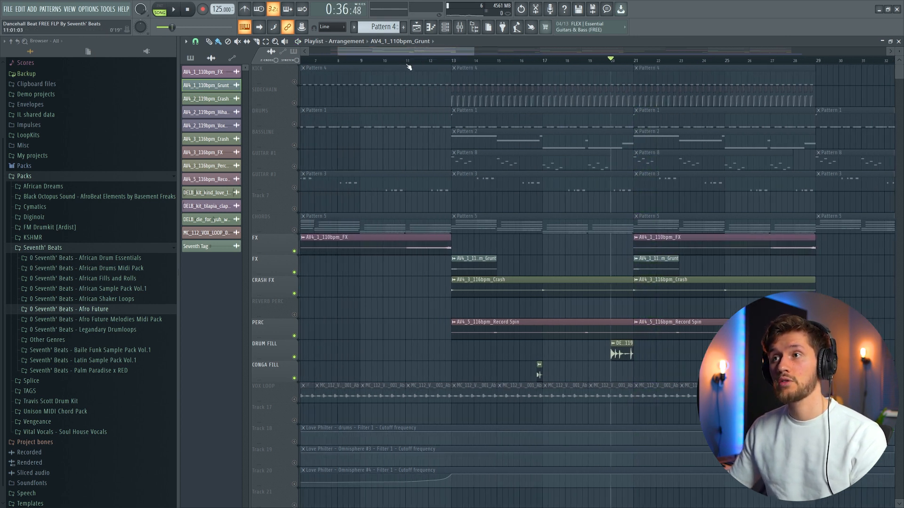
key(space)
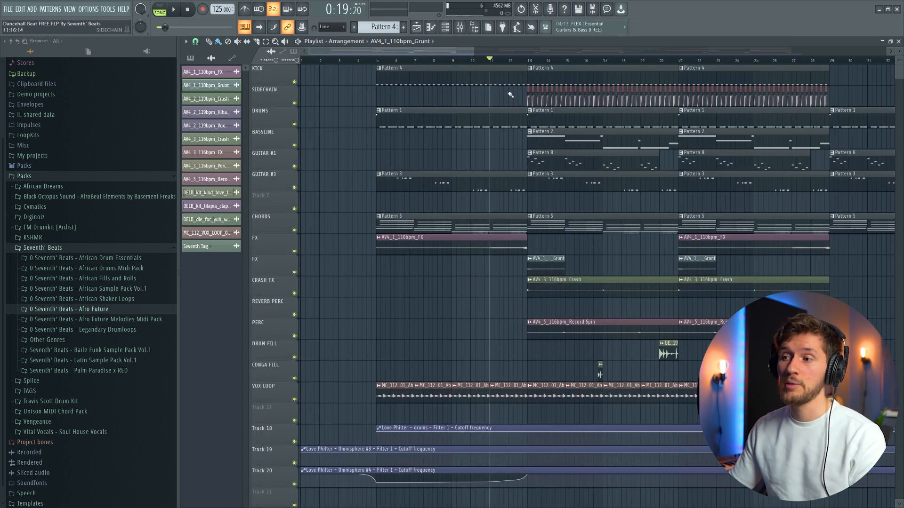
- Play the full arrangement from the start with every track audible
key(space)
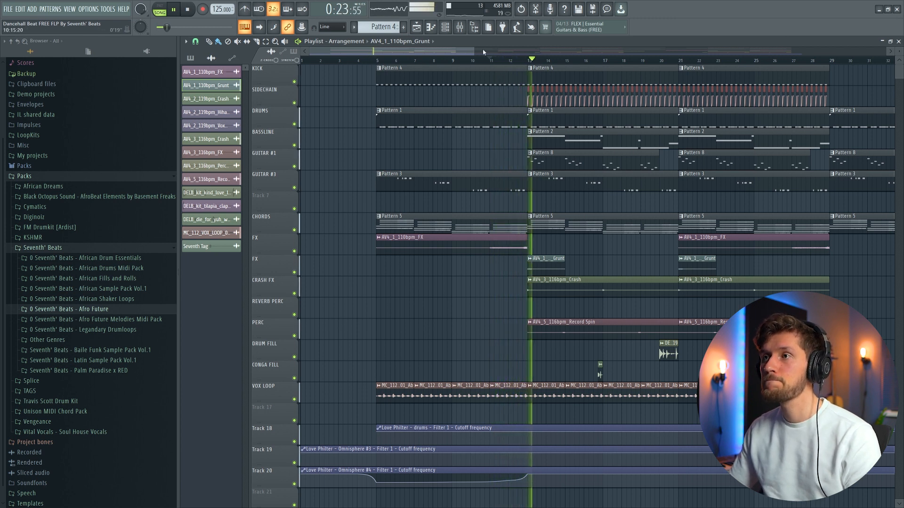
mouse_move(474, 51)
mouse_down()
mouse_move(605, 60)
mouse_move(593, 61)
mouse_up()
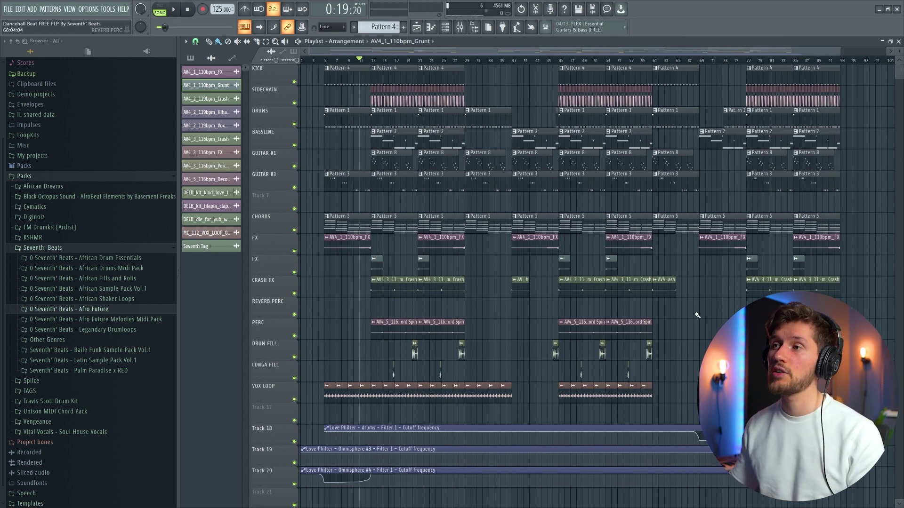
- Audition the arrangement from around bar 37, replaying the section near bar 45
click(467, 60)
key(space)
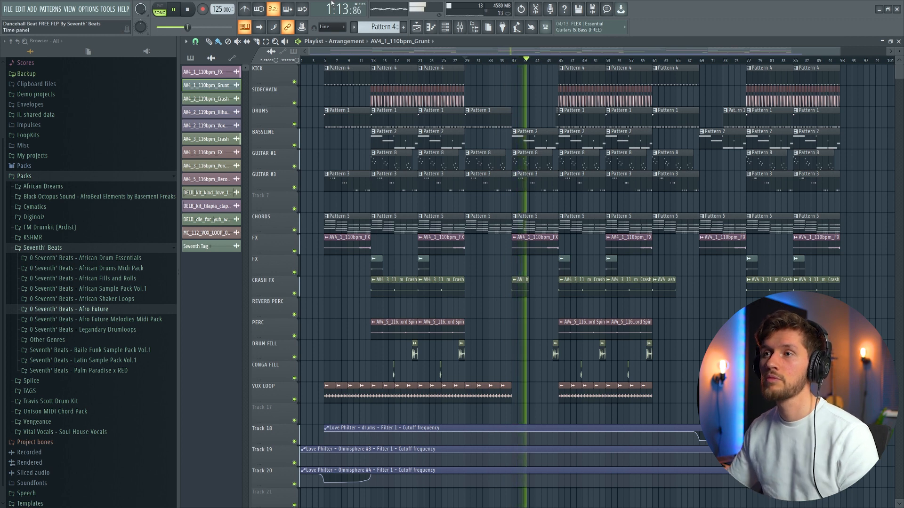
scroll(833, 61, up, 3)
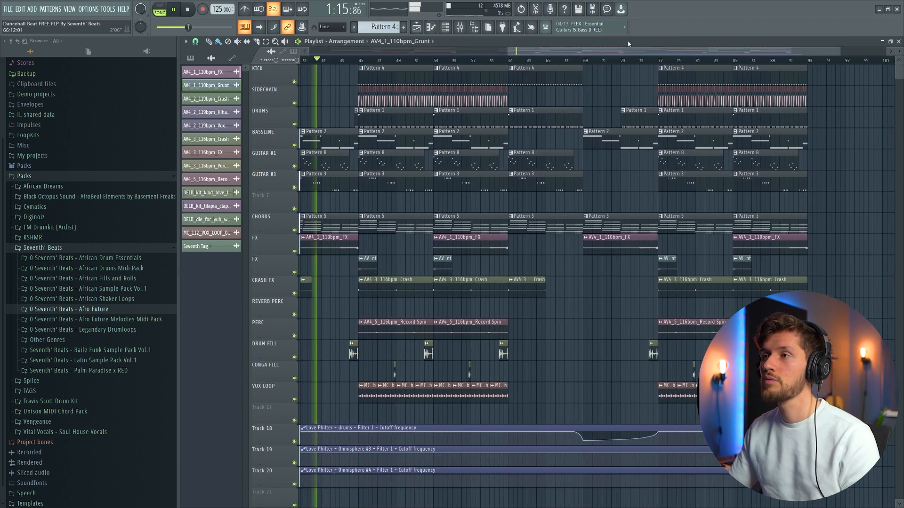
scroll(834, 61, up, 3)
scroll(834, 62, up, 2)
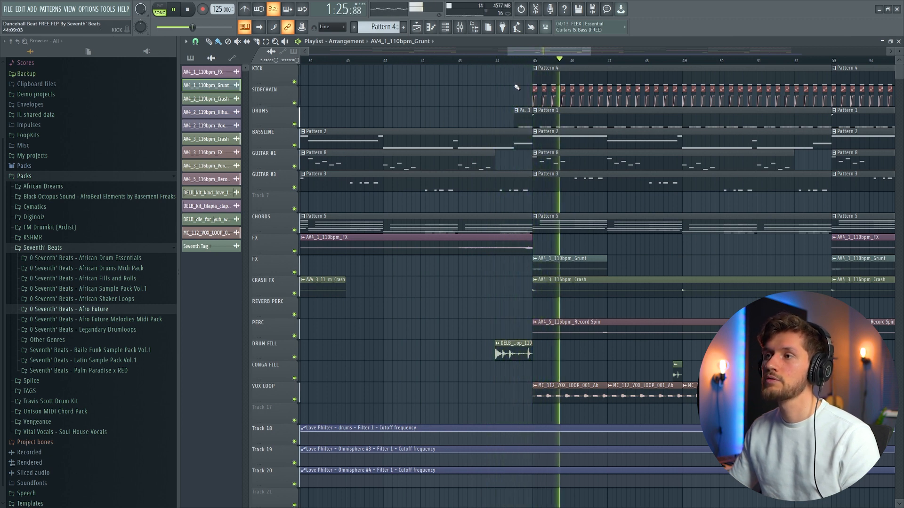
key(space)
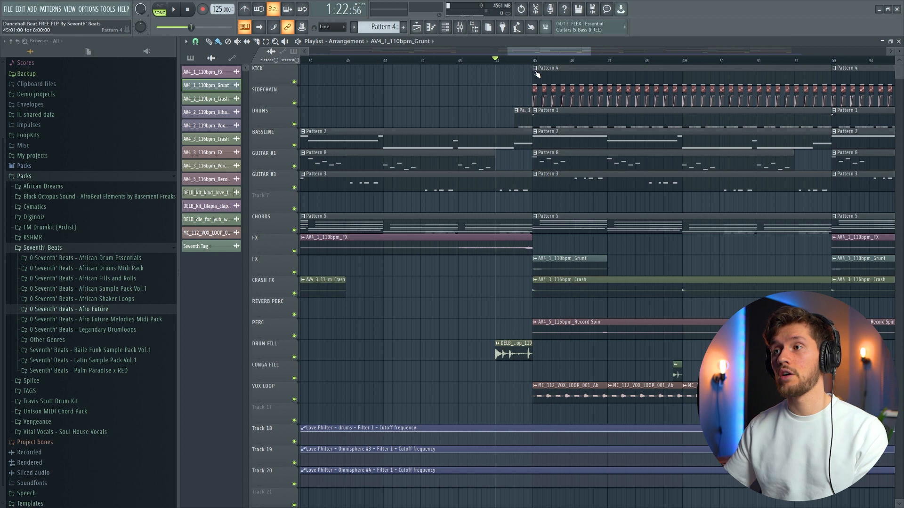
key(space)
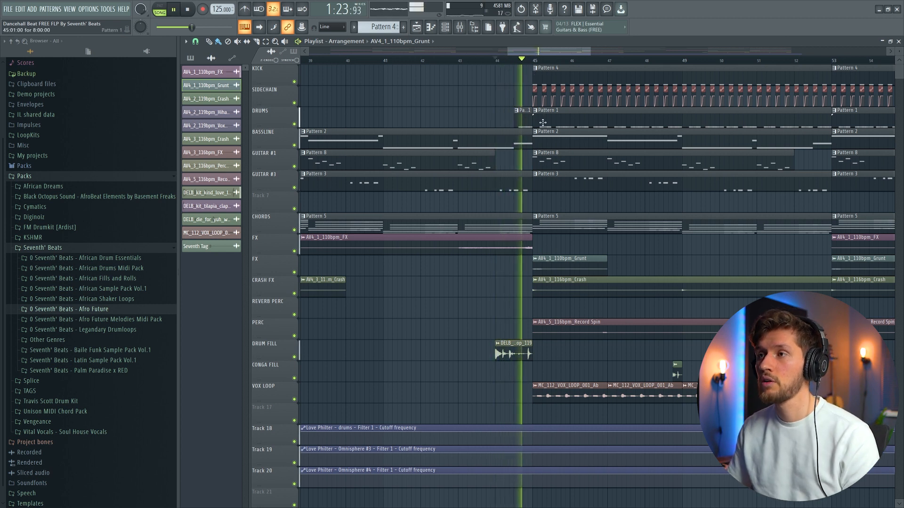
key(space)
- Bring the Pattern 1 VWB1 Percussion 136 notes into the piano roll for editing
double_click(515, 116)
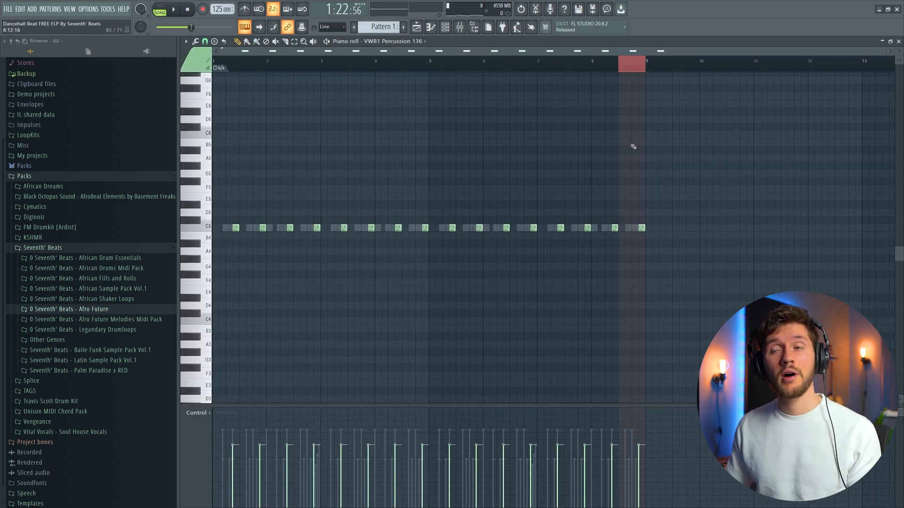
- Return to the playlist and play it with bars 41 to 97 in view
click(417, 27)
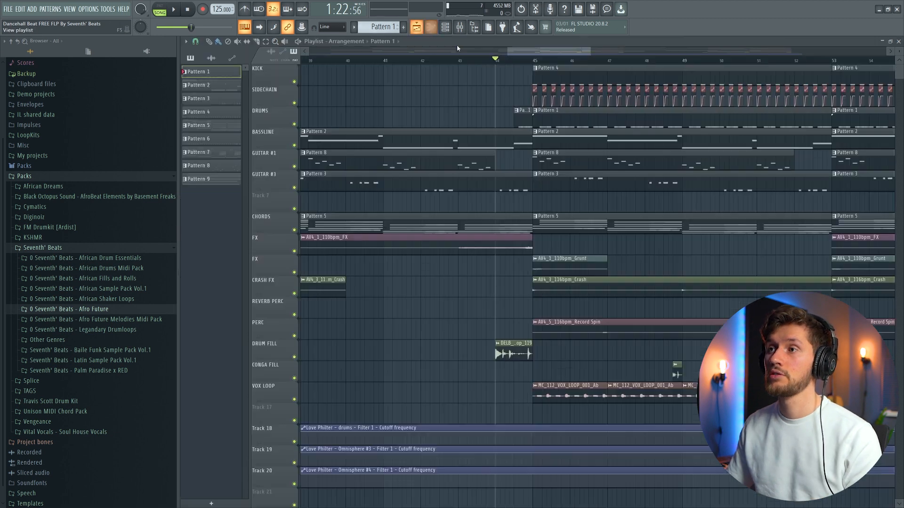
key(space)
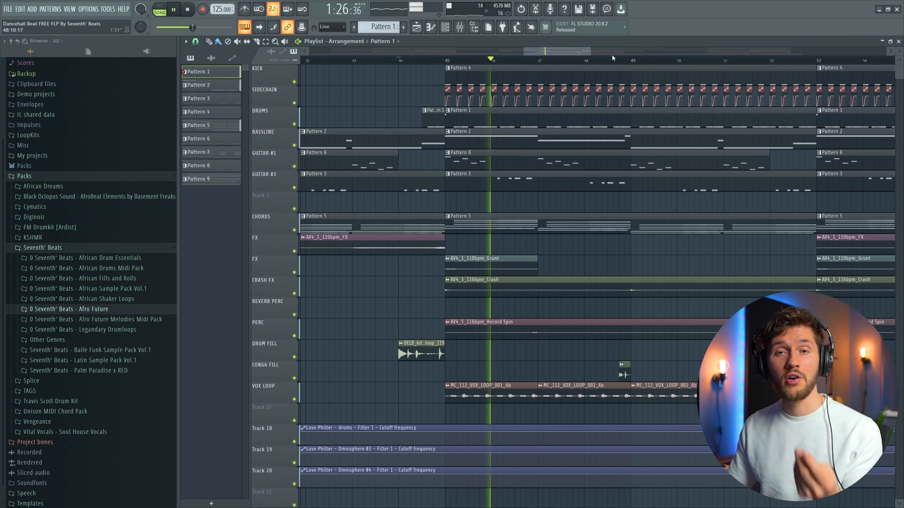
drag(590, 50, 823, 50)
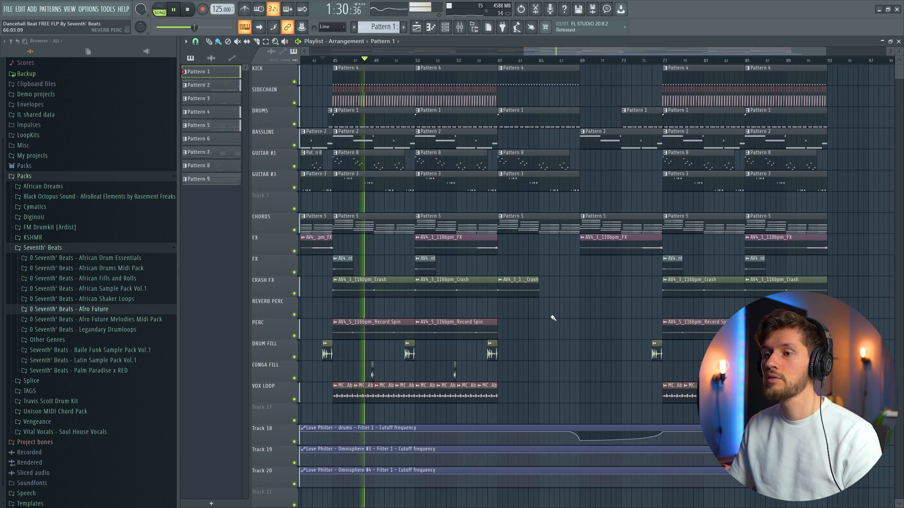
key(space)
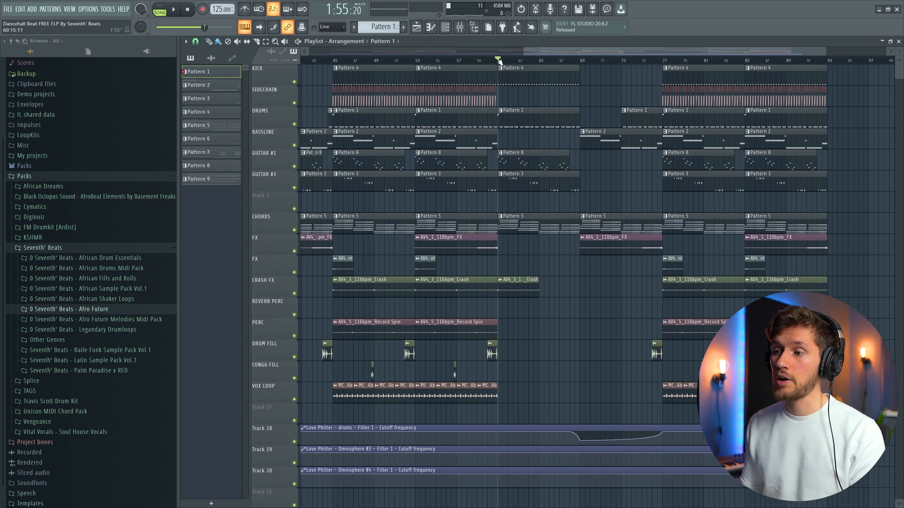
key(space)
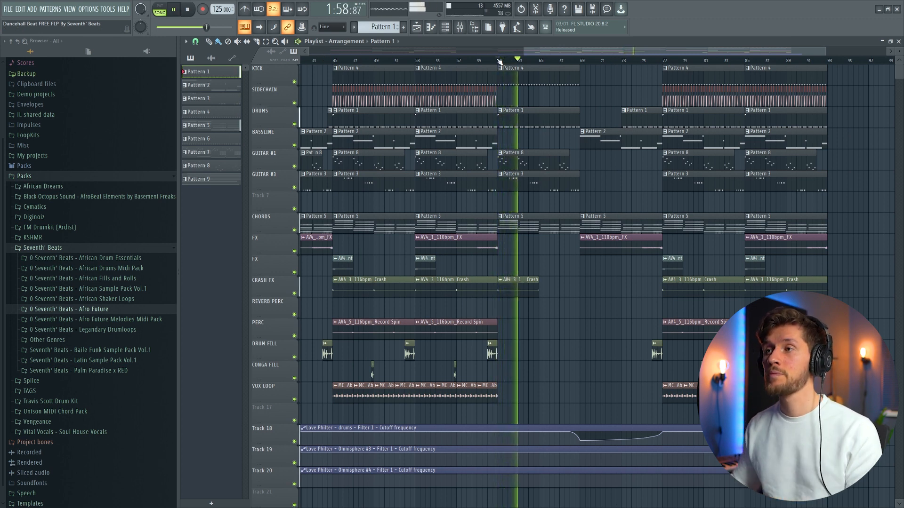
scroll(499, 62, down, 2)
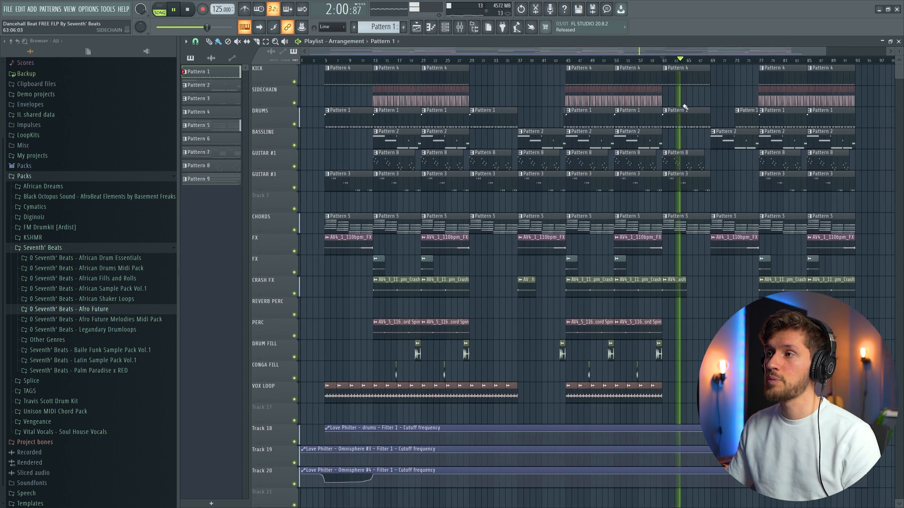
- Mark bars 61 to 69 on the ruler as the playback range
drag(711, 61, 664, 60)
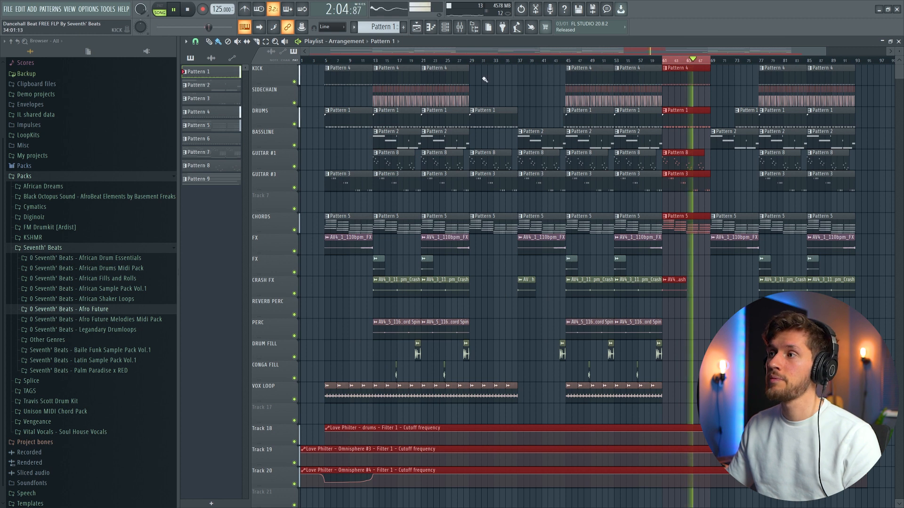
scroll(615, 266, up, 2)
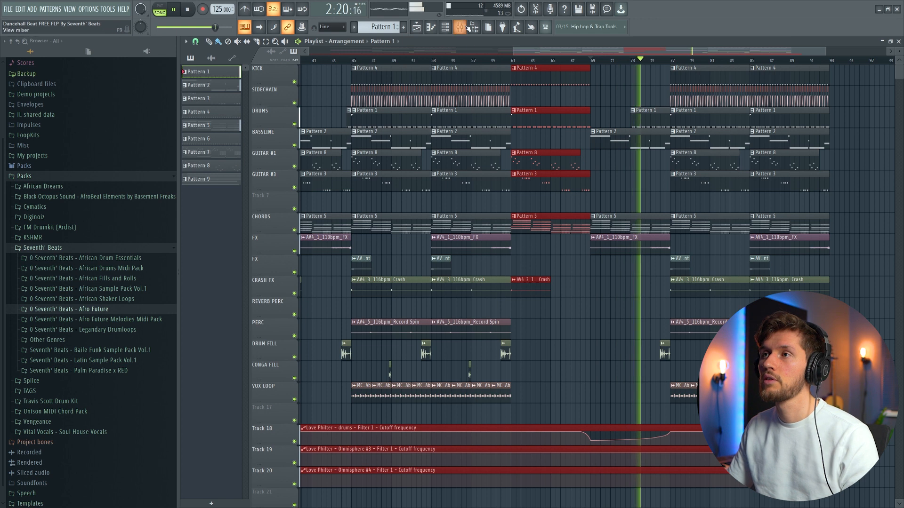
- Bring up the mixer and stop playback of the marked section
key(F9)
key(F9)
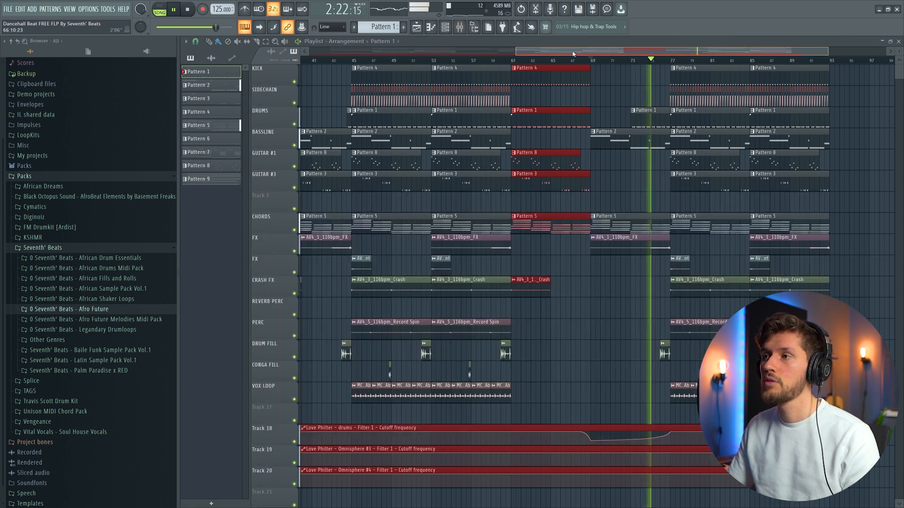
scroll(714, 238, right, 4)
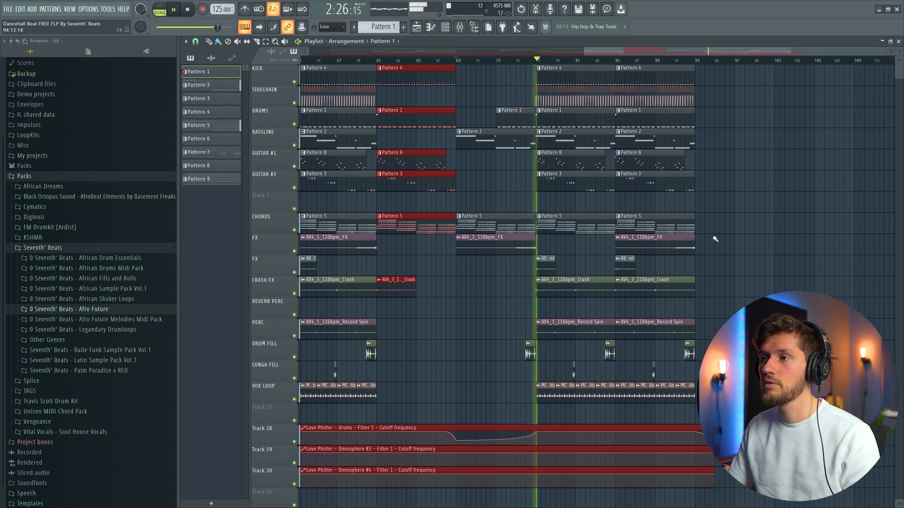
key(space)
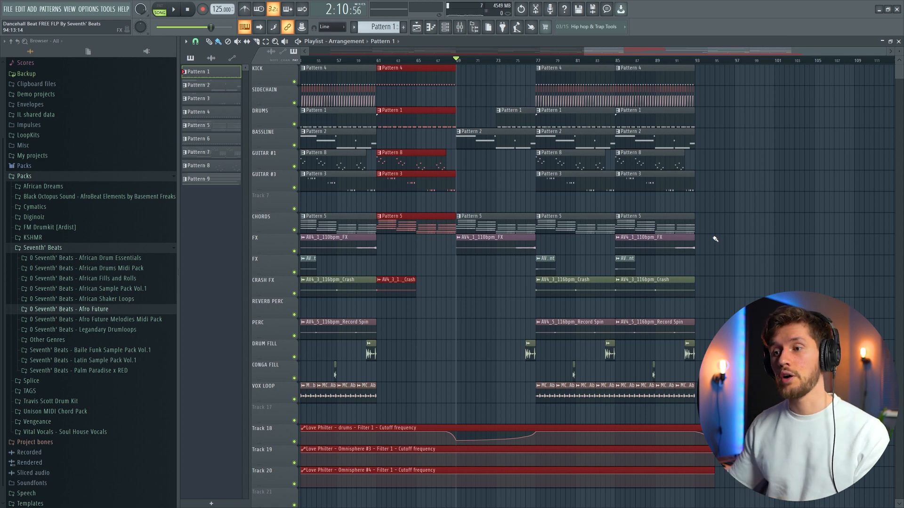
- In the mixer, select the drums bus and show its Fruity Love Philter effect
key(F9)
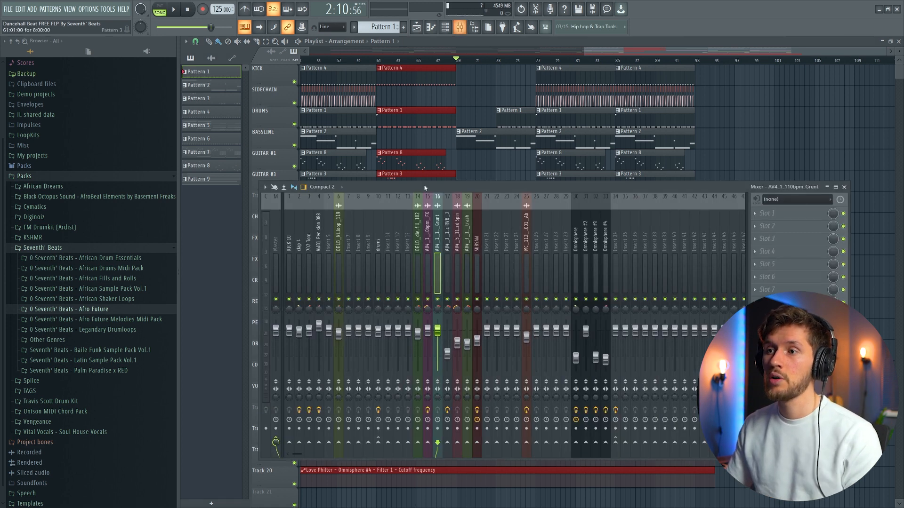
click(377, 243)
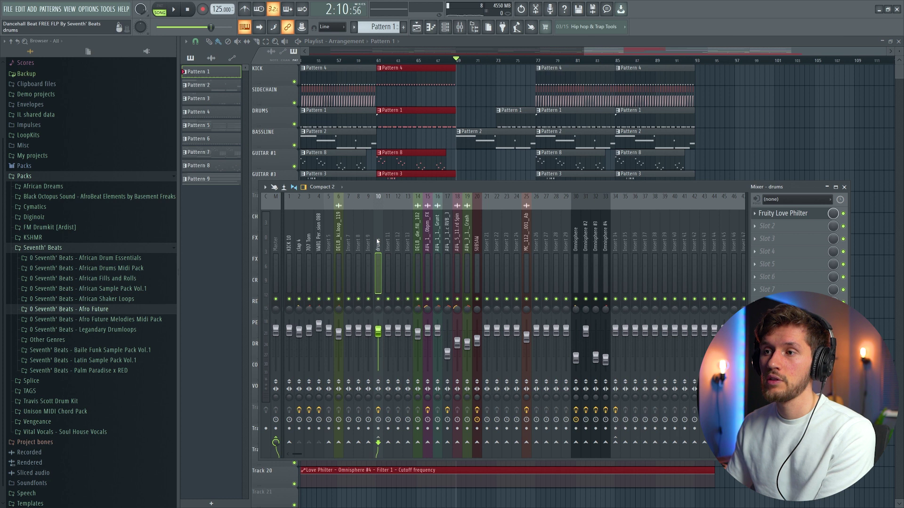
click(797, 217)
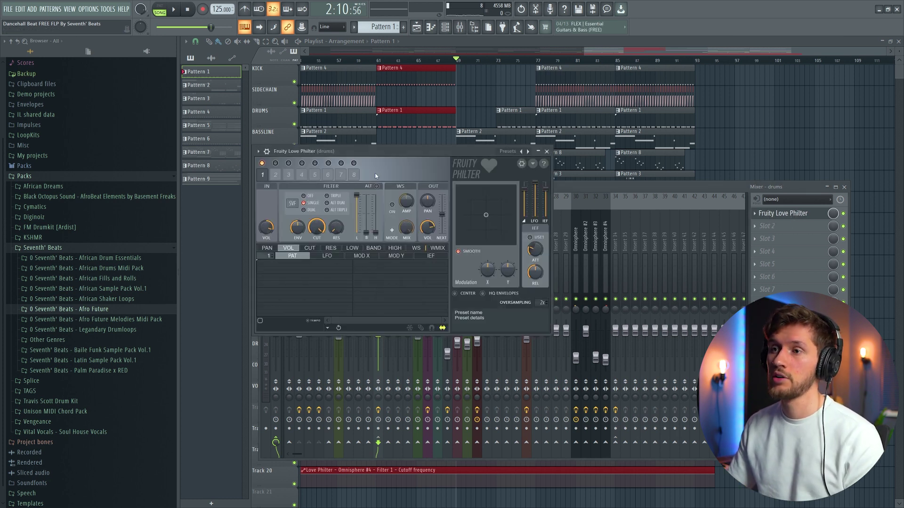
- Create an automation clip for the Love Philter's CUT (cutoff frequency) knob
right_click(317, 226)
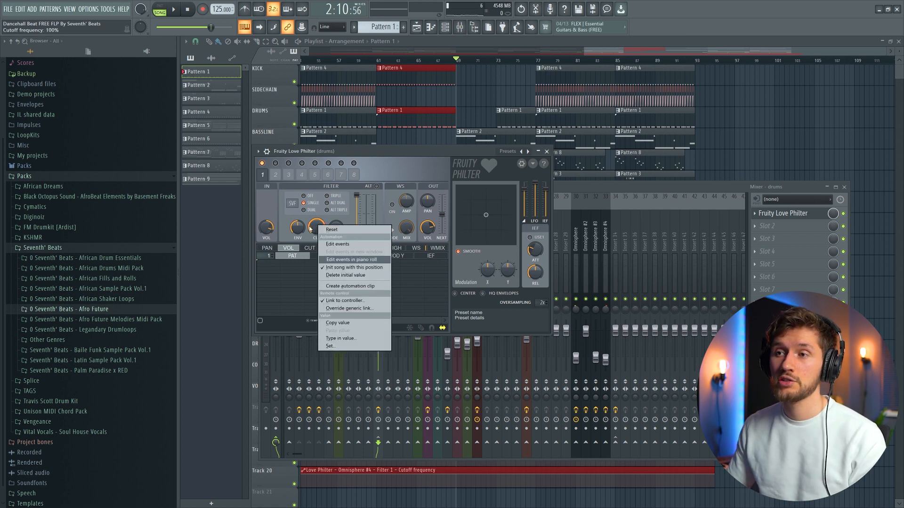
right_click(313, 229)
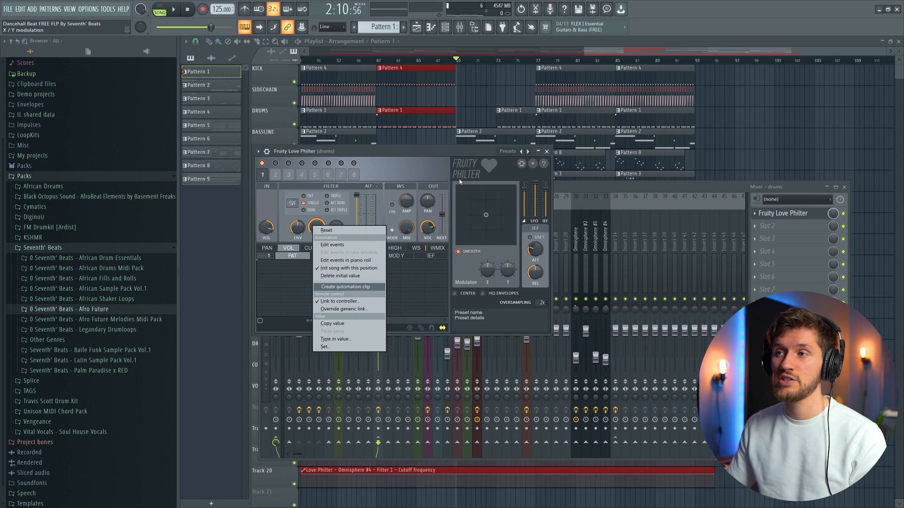
key(Return)
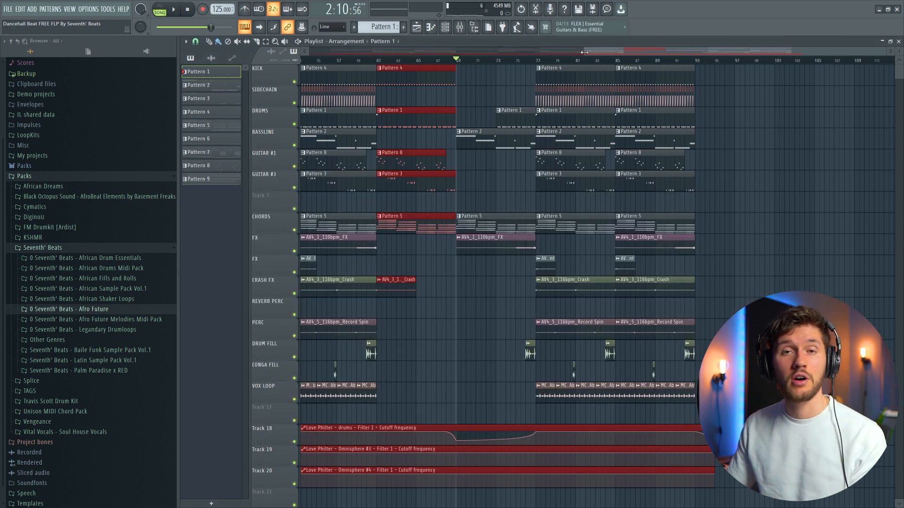